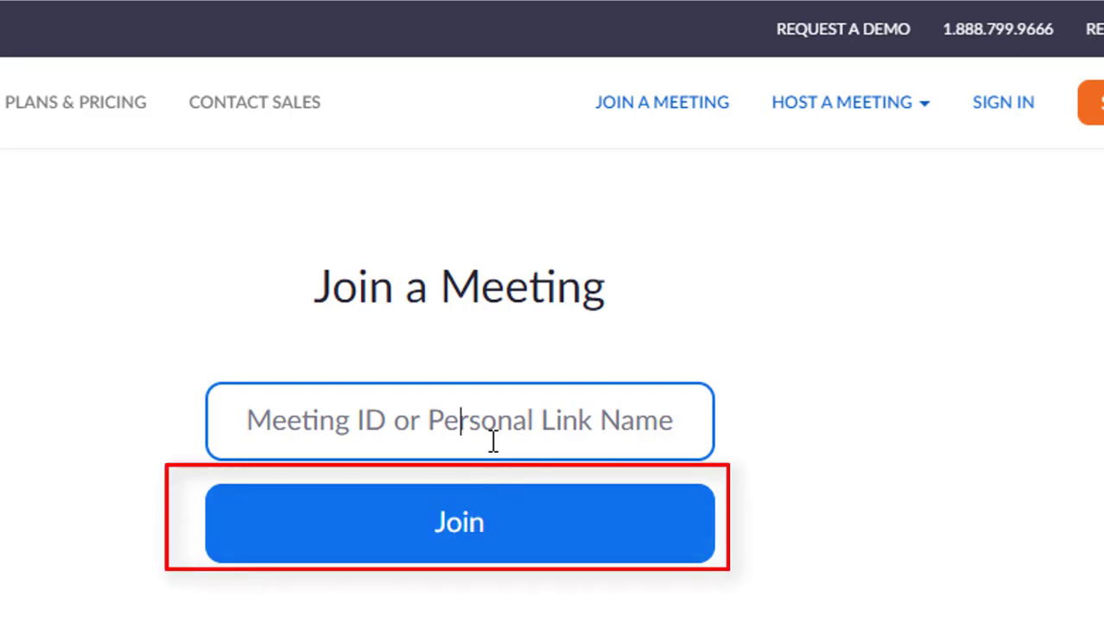
# Sign in to the Zoom account with the account's email address and password
pyautogui.click(492, 430)
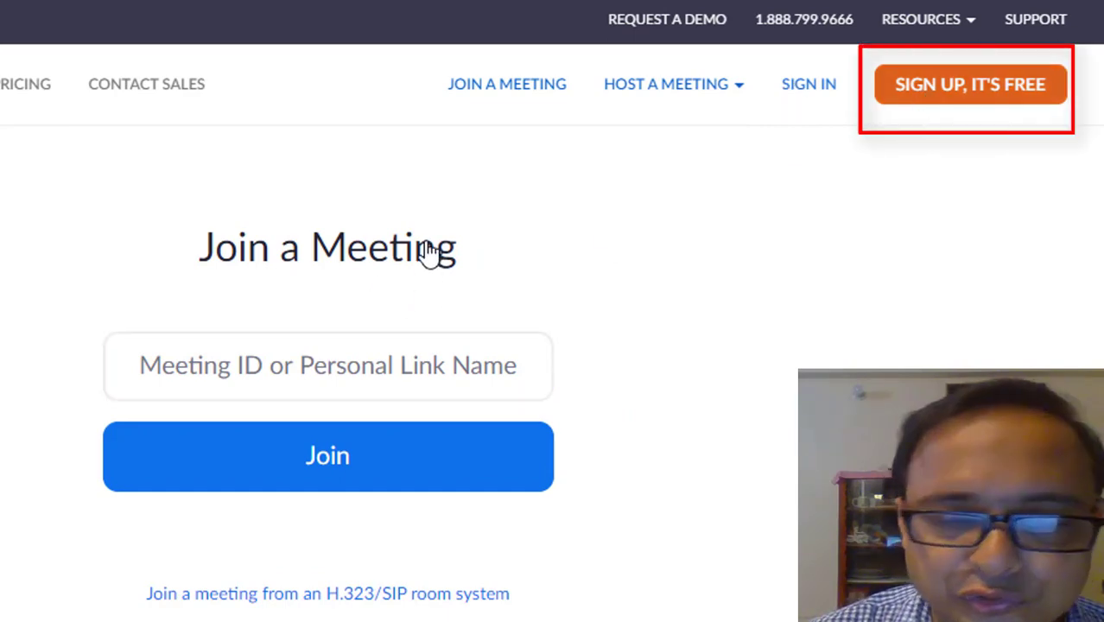
pyautogui.click(969, 87)
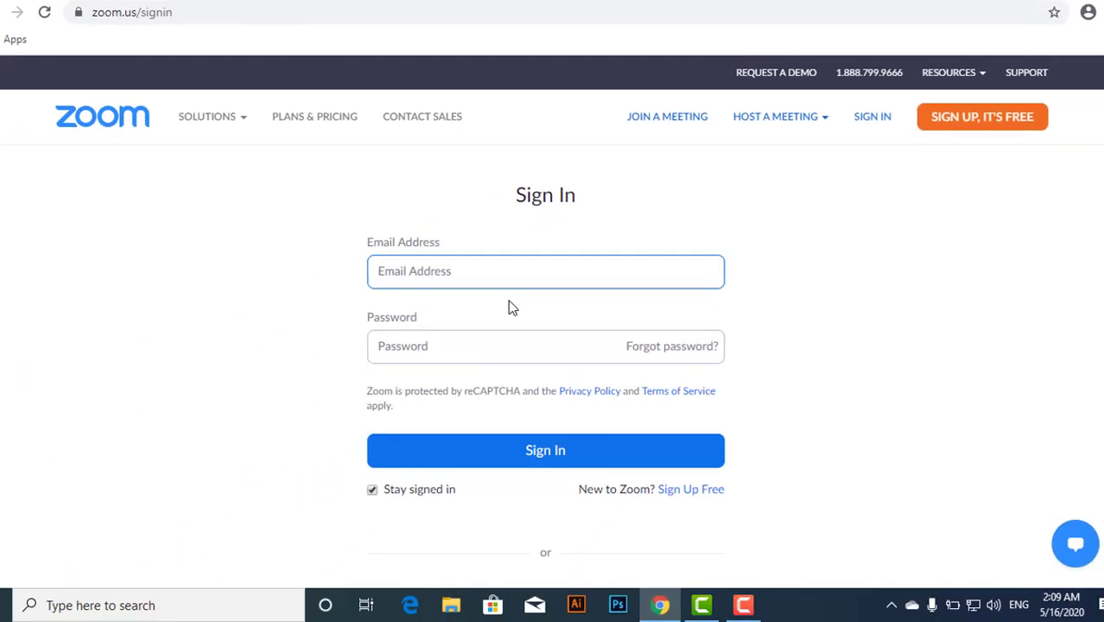
pyautogui.write('a')
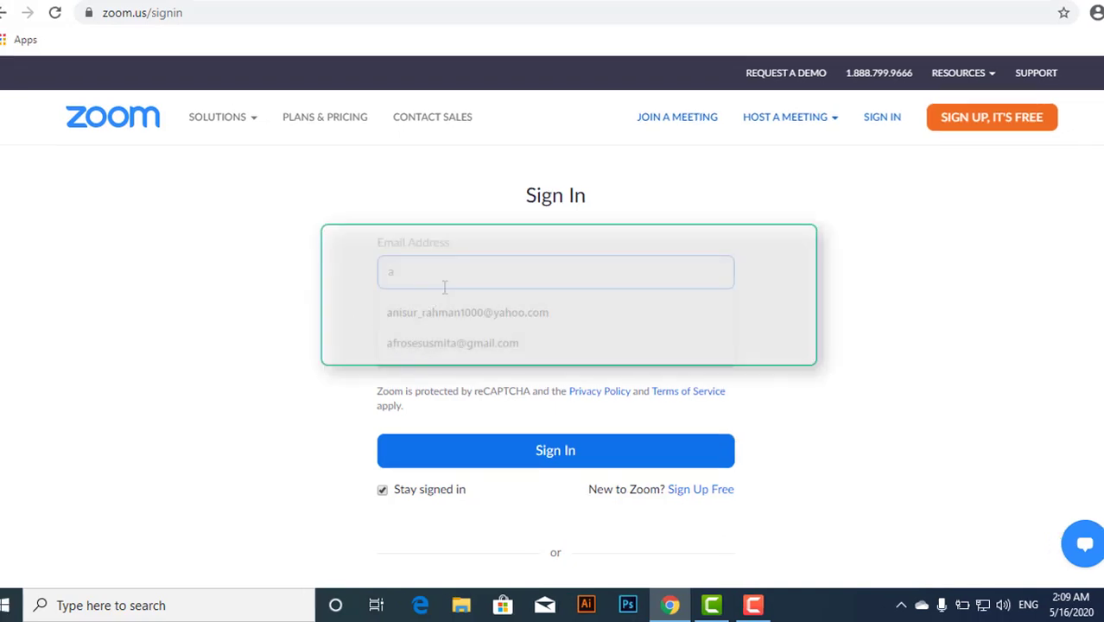
pyautogui.click(458, 312)
pyautogui.click(436, 345)
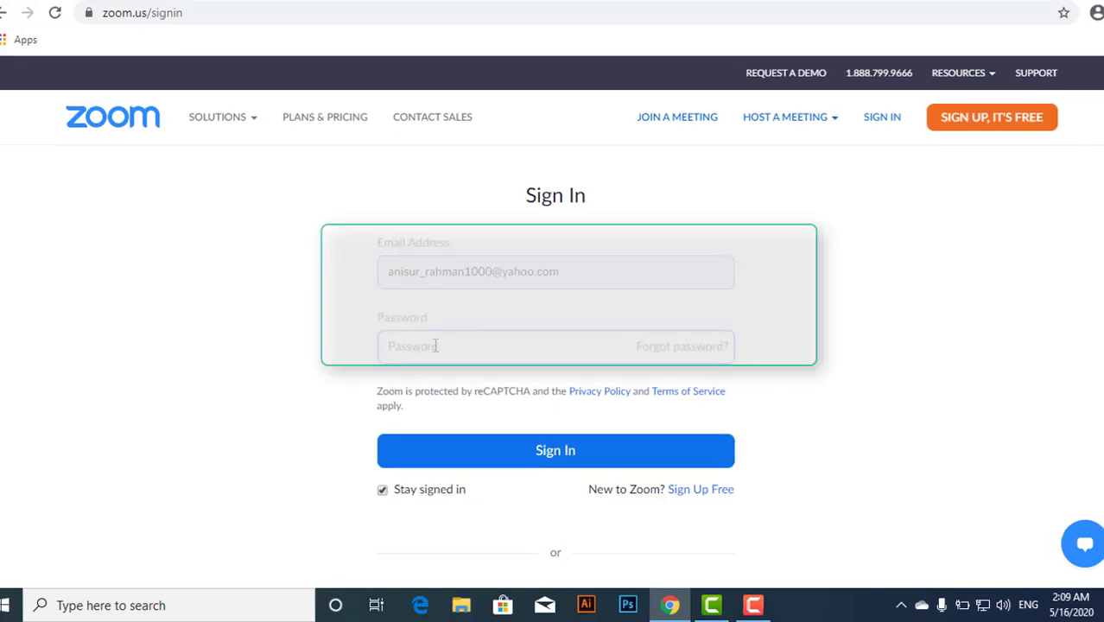
pyautogui.write('••••••')
pyautogui.press('Return')
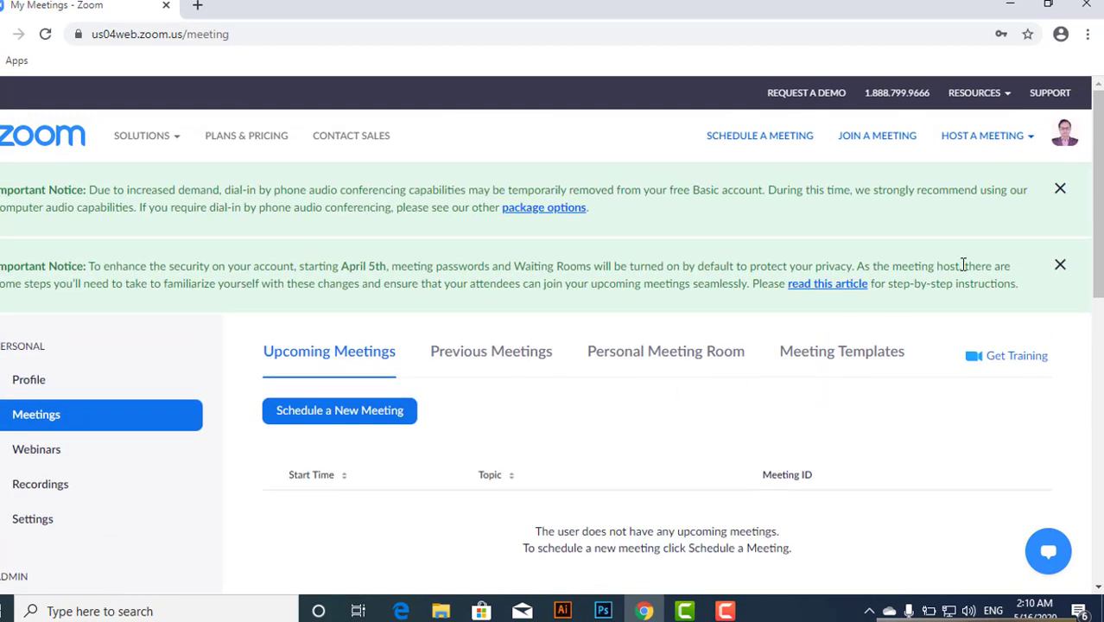
# Dismiss both important notices on the meetings page and start scheduling a new meeting
pyautogui.click(1060, 264)
pyautogui.click(1061, 188)
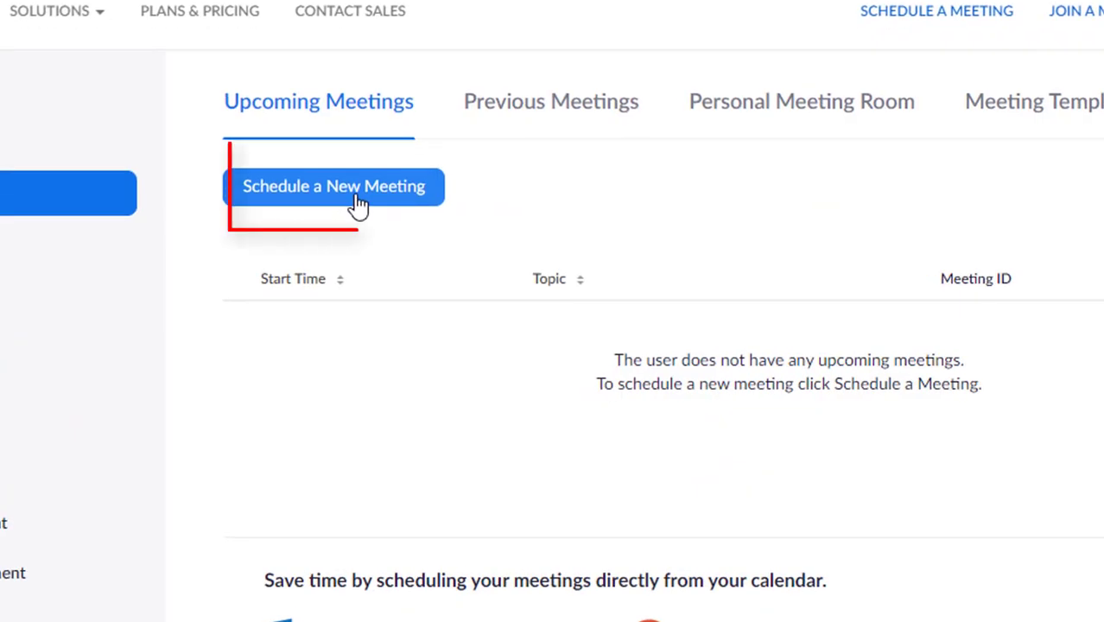
pyautogui.click(357, 197)
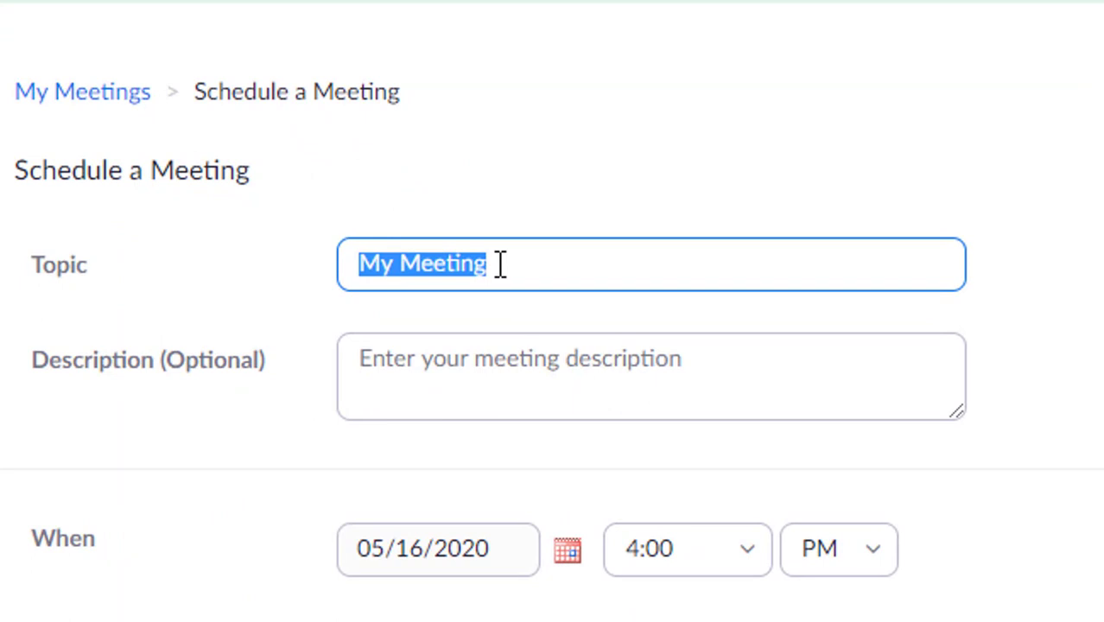
# Set the meeting topic to "class eleven" and enter "Phyiscs" as its description
pyautogui.scroll(-2, 501, 263)
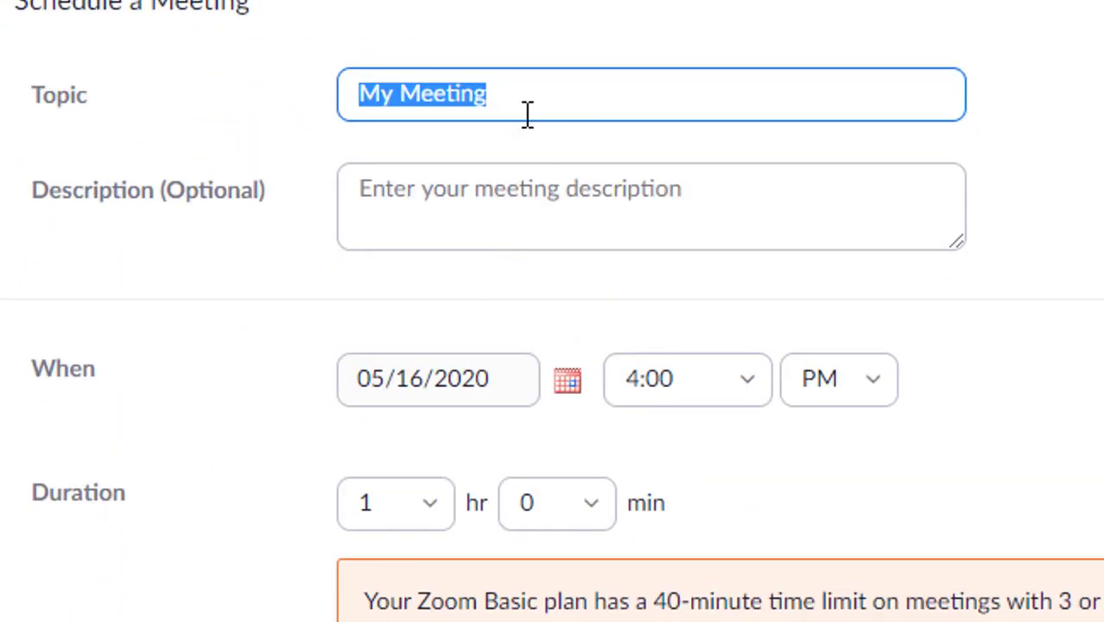
pyautogui.write('class')
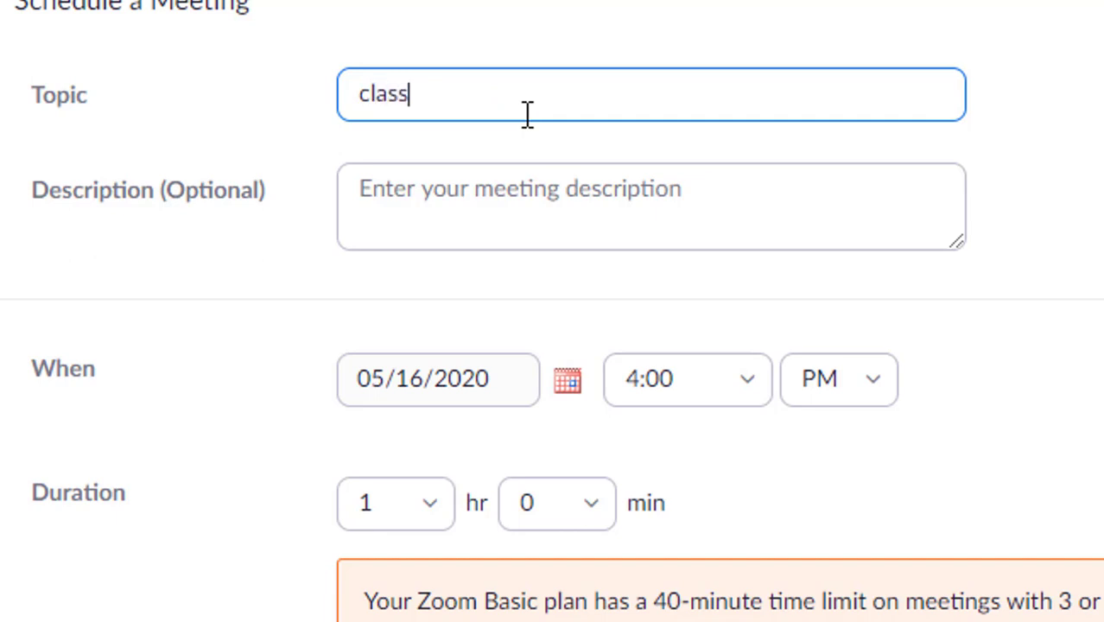
pyautogui.write(' eleven')
pyautogui.click(506, 210)
pyautogui.write('Phyiscs')
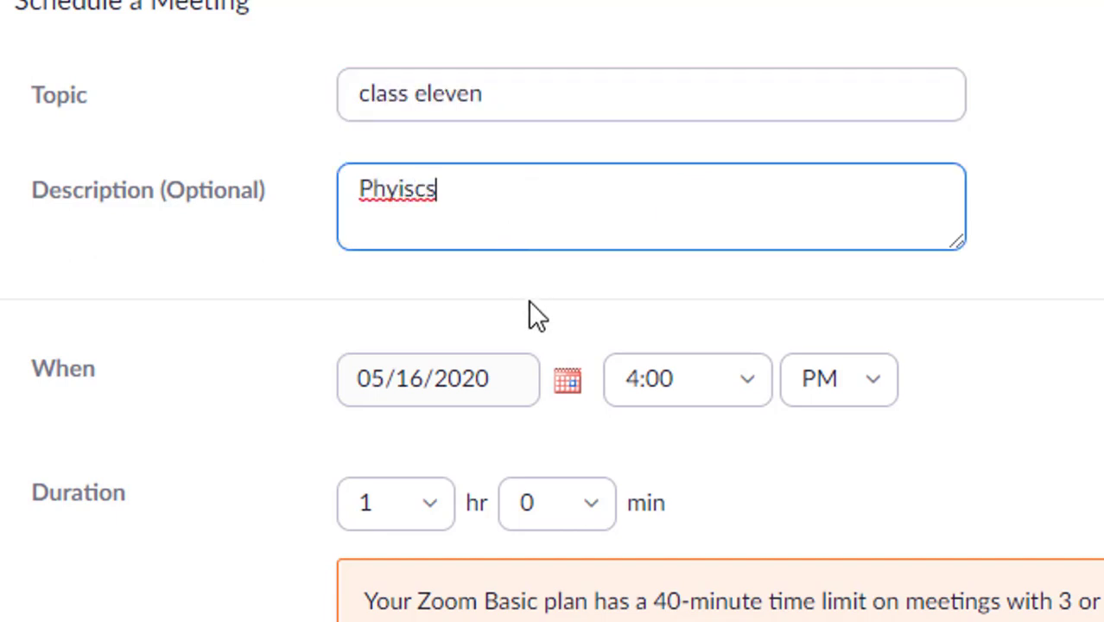
# Set the meeting's start time to 8:00 PM
pyautogui.scroll(-4, 527, 313)
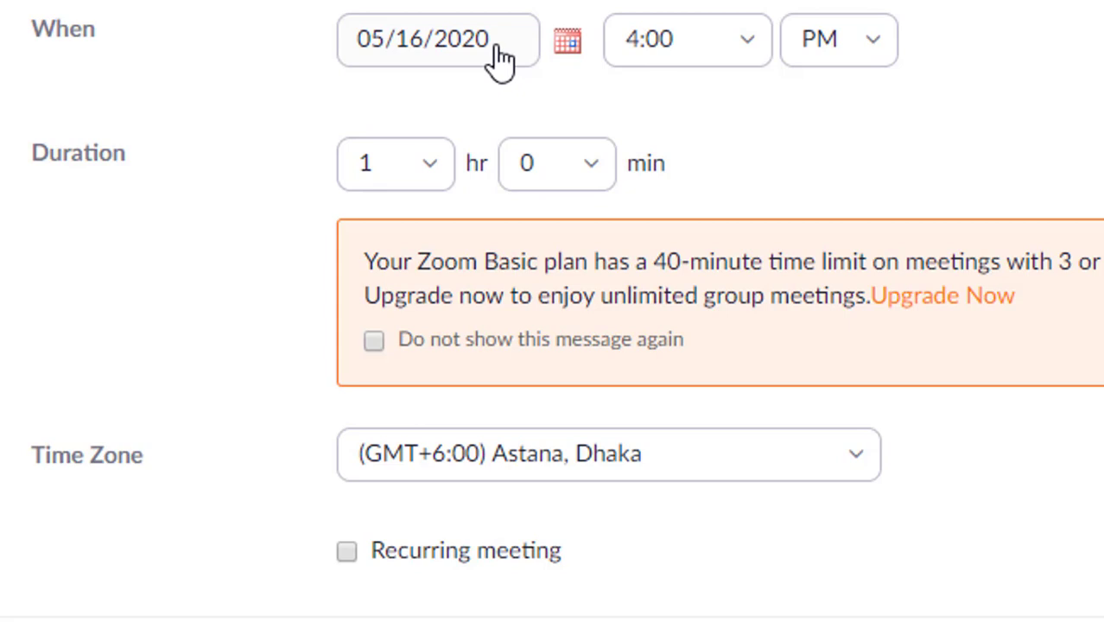
pyautogui.click(745, 43)
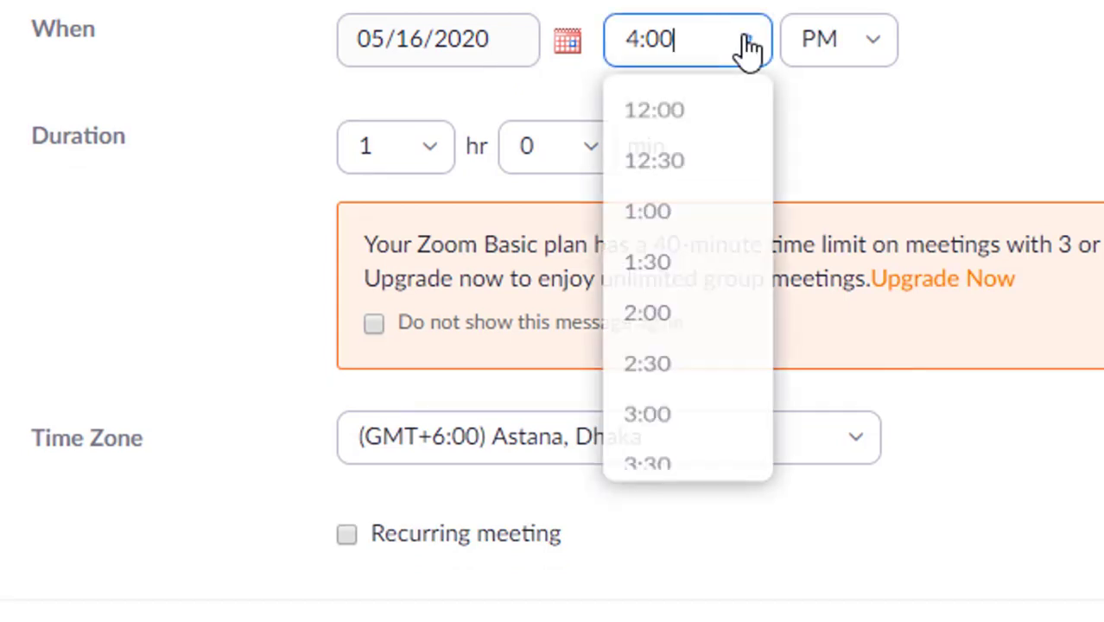
pyautogui.scroll(-6, 679, 315)
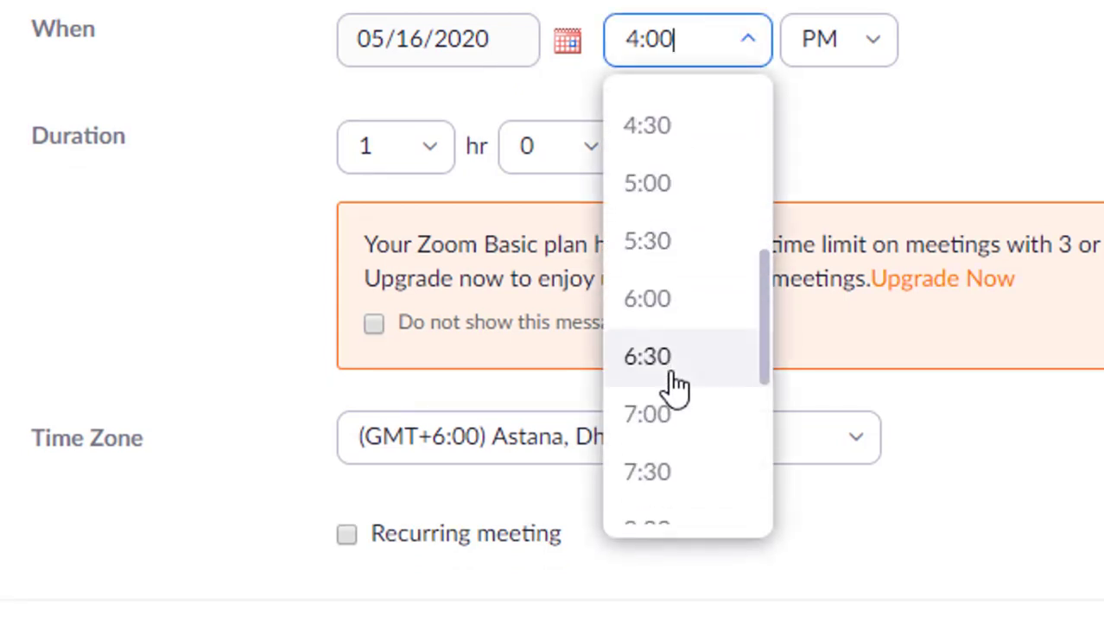
pyautogui.click(657, 526)
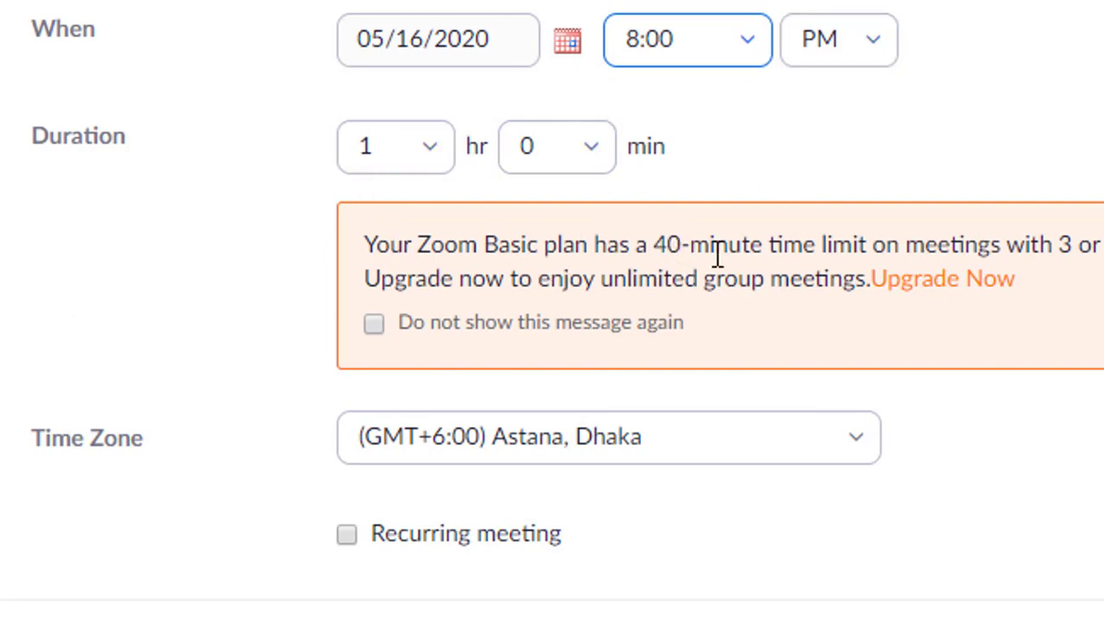
pyautogui.moveTo(704, 250); pyautogui.dragTo(380, 257)
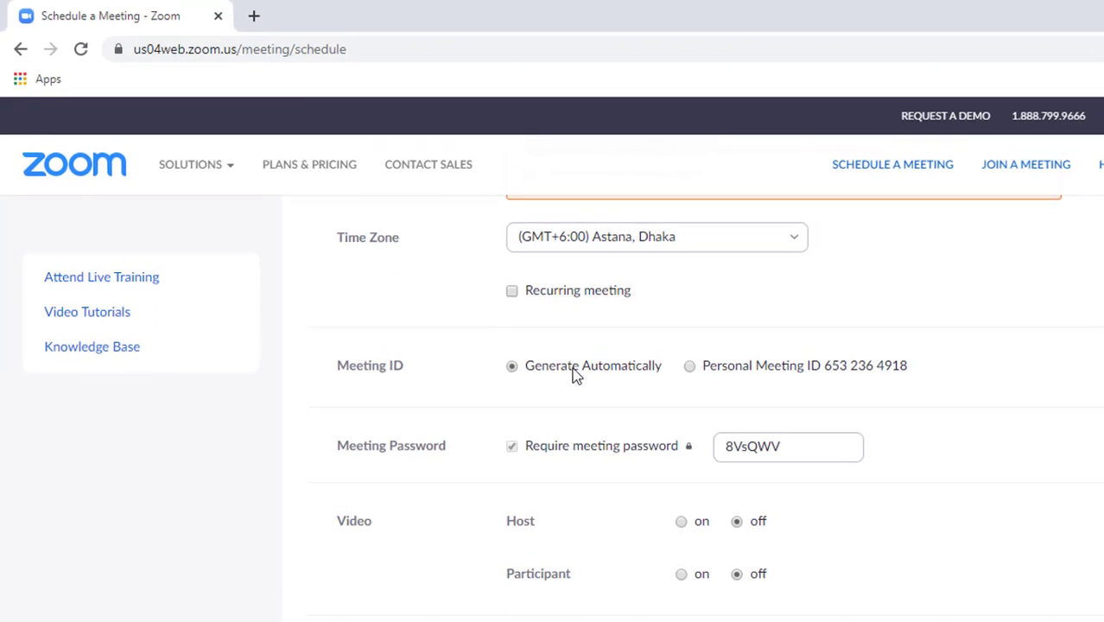
# Use the Personal Meeting ID for the meeting instead of an automatically generated one
pyautogui.scroll(-1, 605, 397)
pyautogui.scroll(-2, 628, 414)
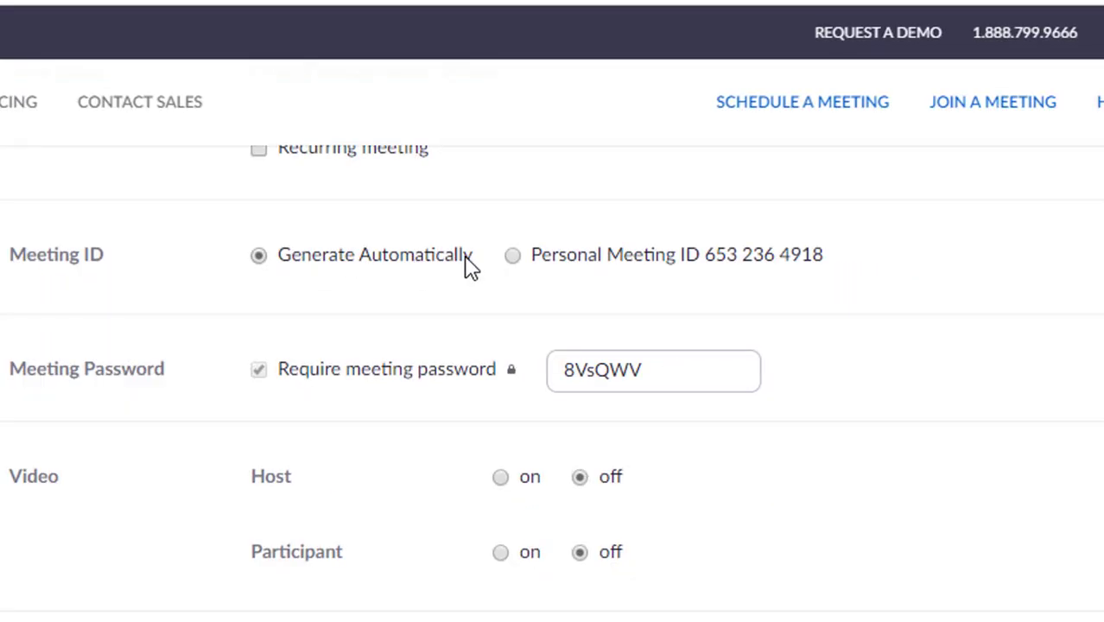
pyautogui.click(512, 257)
pyautogui.click(628, 373)
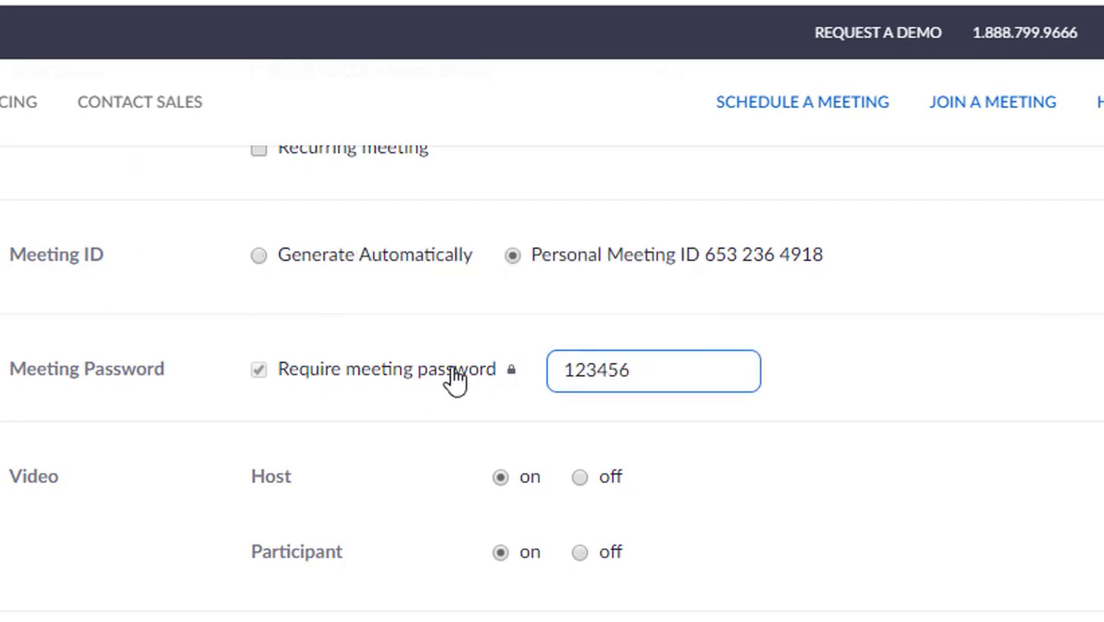
# Keep the waiting room option enabled and save the scheduled meeting
pyautogui.scroll(-5, 629, 438)
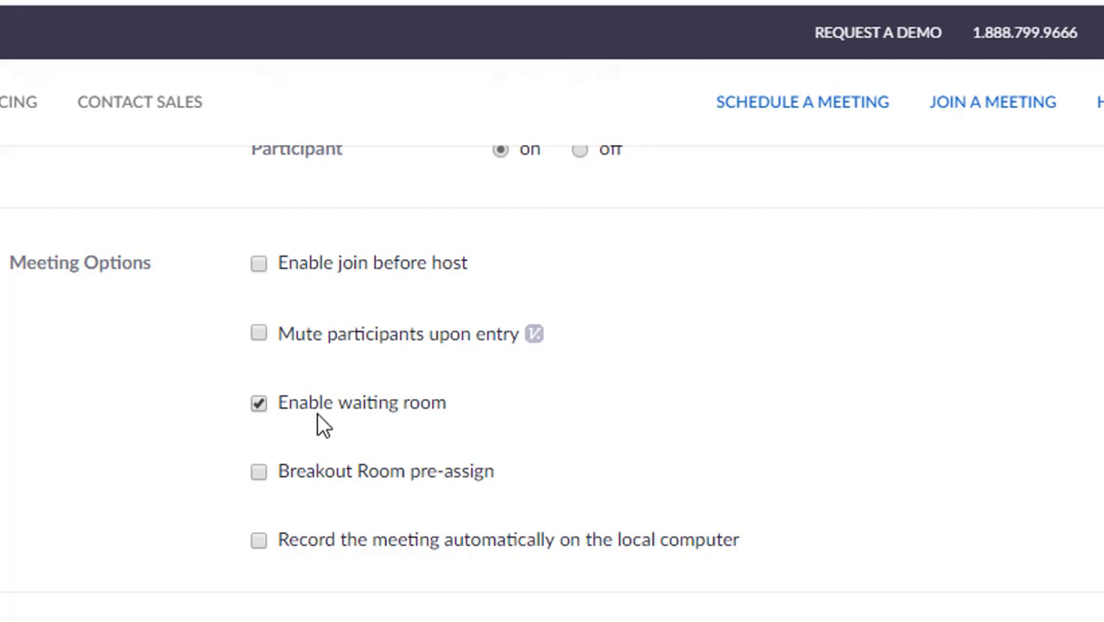
pyautogui.click(258, 406)
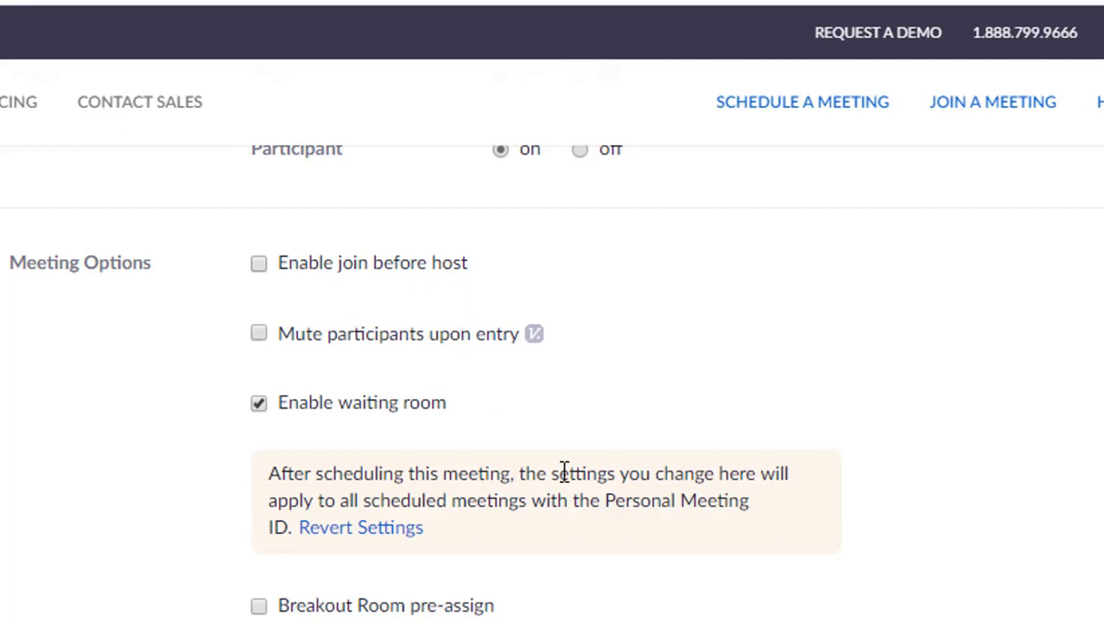
pyautogui.scroll(-3, 519, 527)
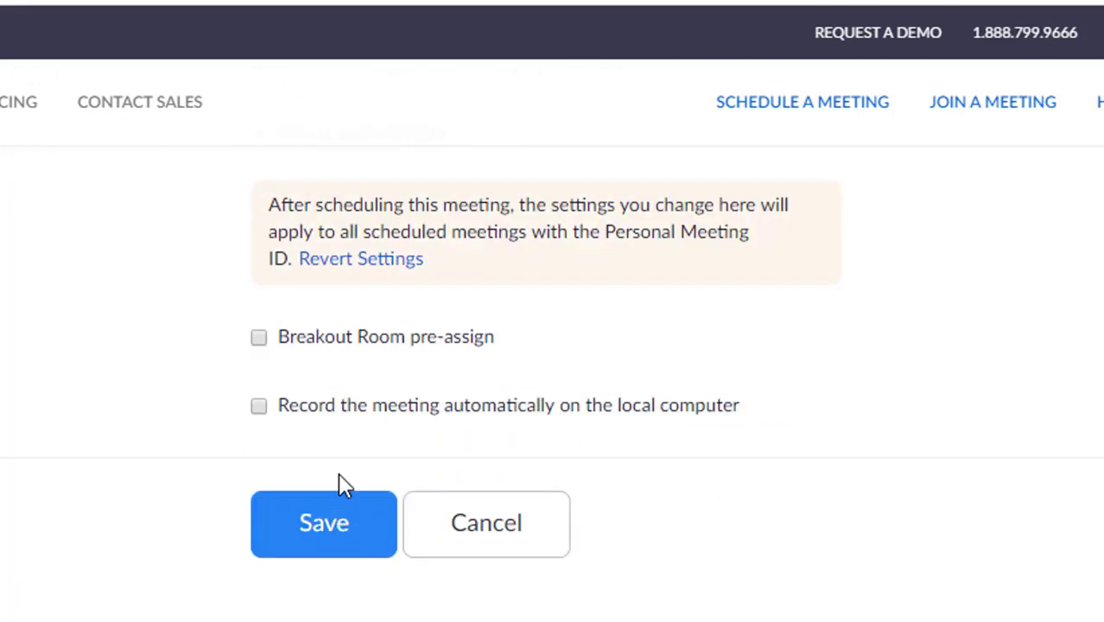
pyautogui.click(324, 523)
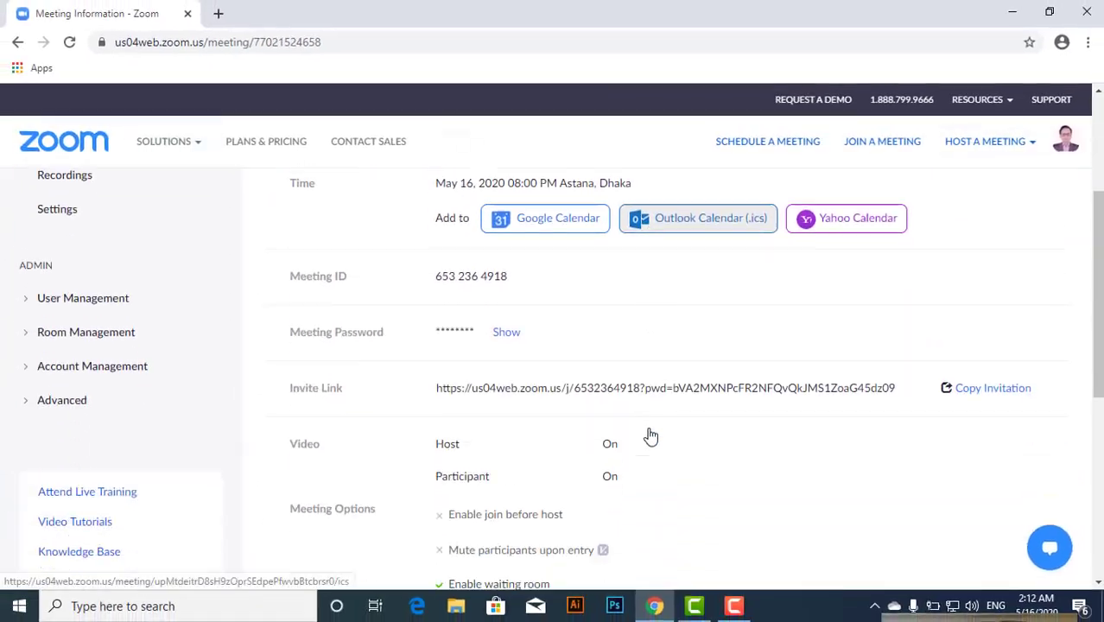
# Copy the full invitation of the "class eleven" meeting to the clipboard and close the invitation dialog
pyautogui.scroll(-1, 653, 435)
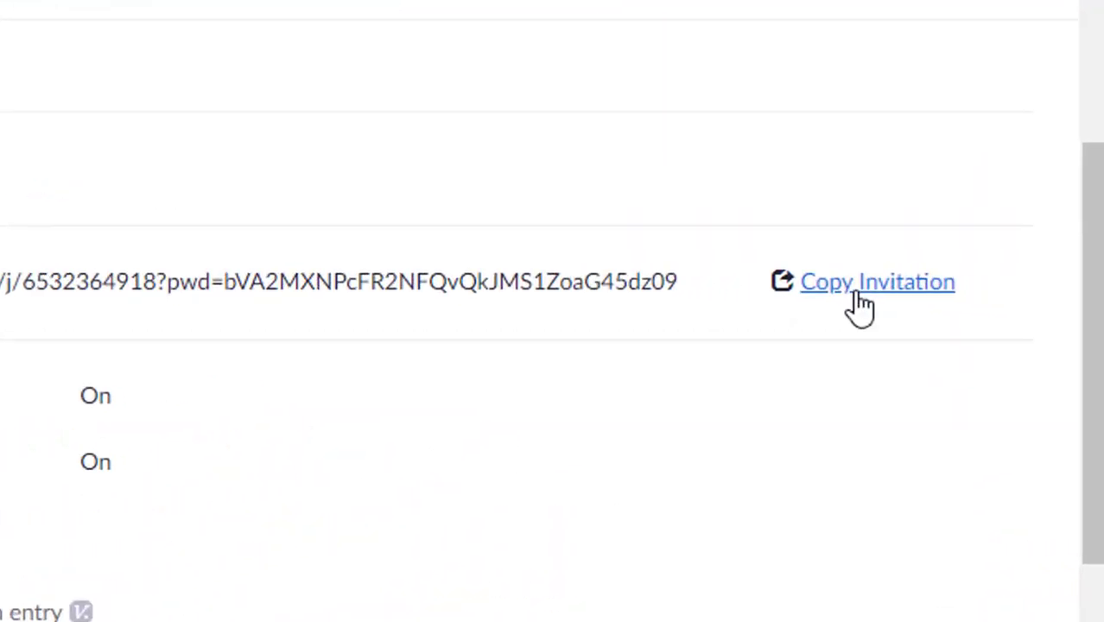
pyautogui.click(860, 304)
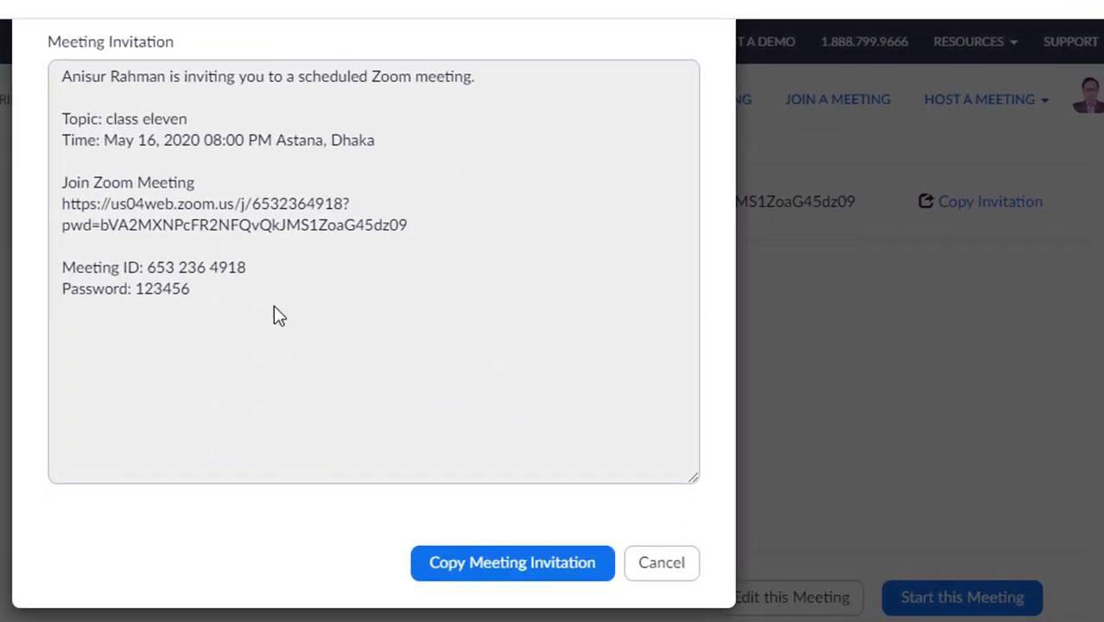
pyautogui.click(529, 609)
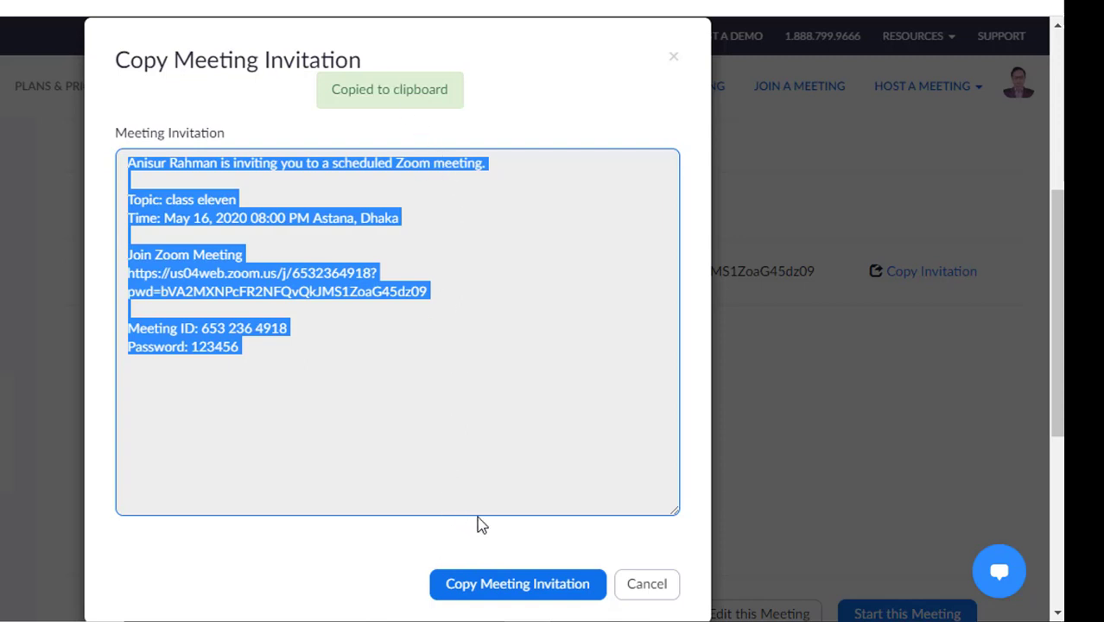
pyautogui.scroll(1, 641, 415)
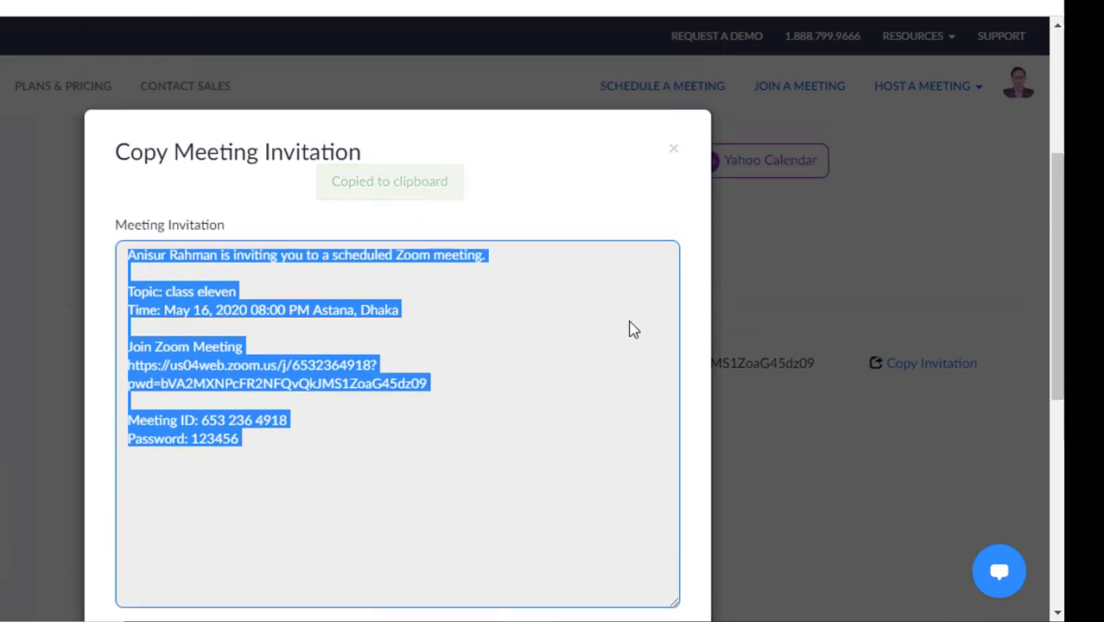
pyautogui.click(675, 156)
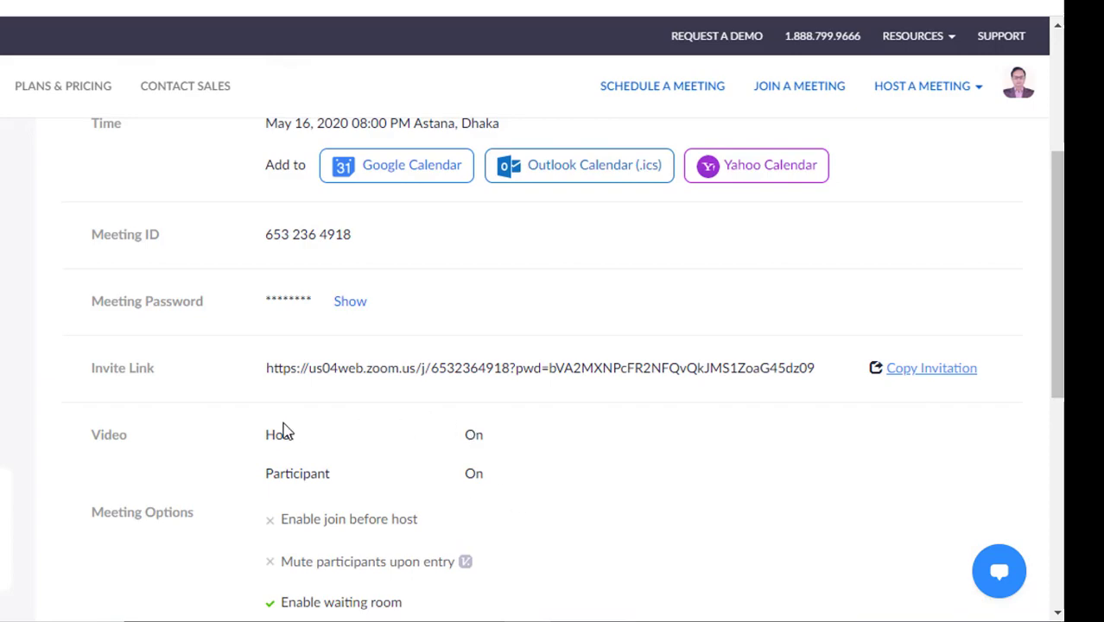
# Leave the "class eleven" meeting details and open the account's meeting settings
pyautogui.scroll(3, 531, 346)
pyautogui.scroll(-3, 531, 346)
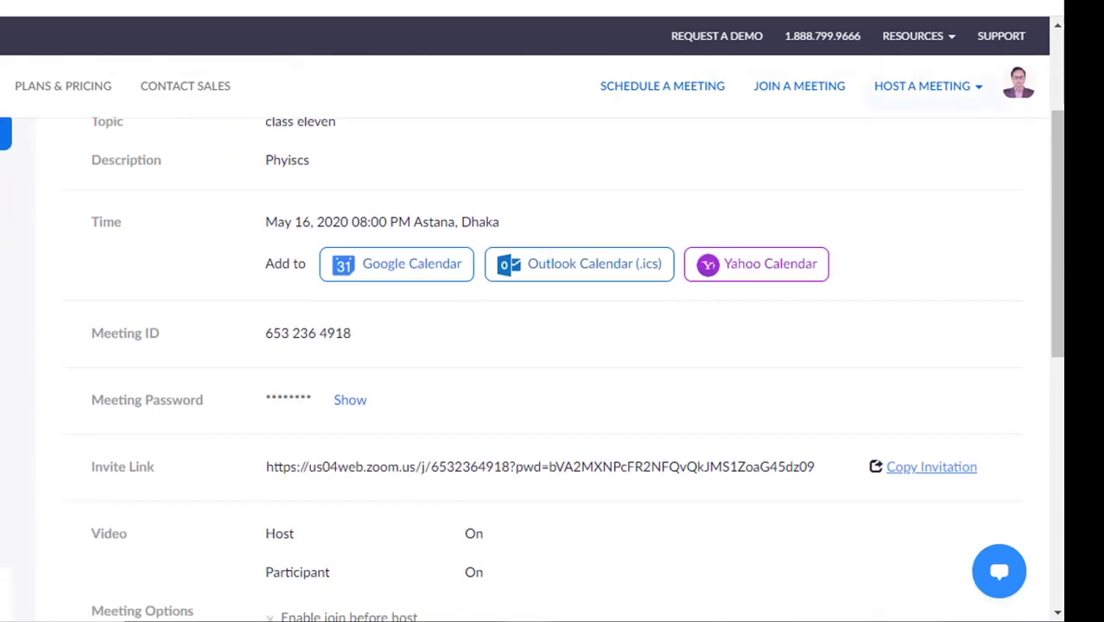
pyautogui.scroll(2, 532, 346)
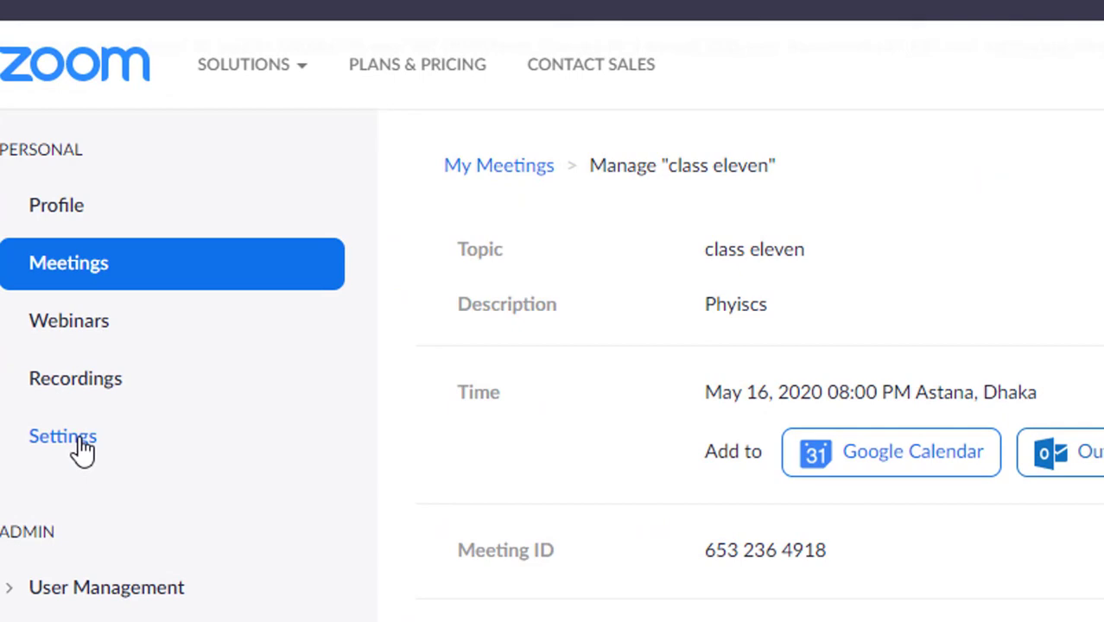
pyautogui.click(82, 446)
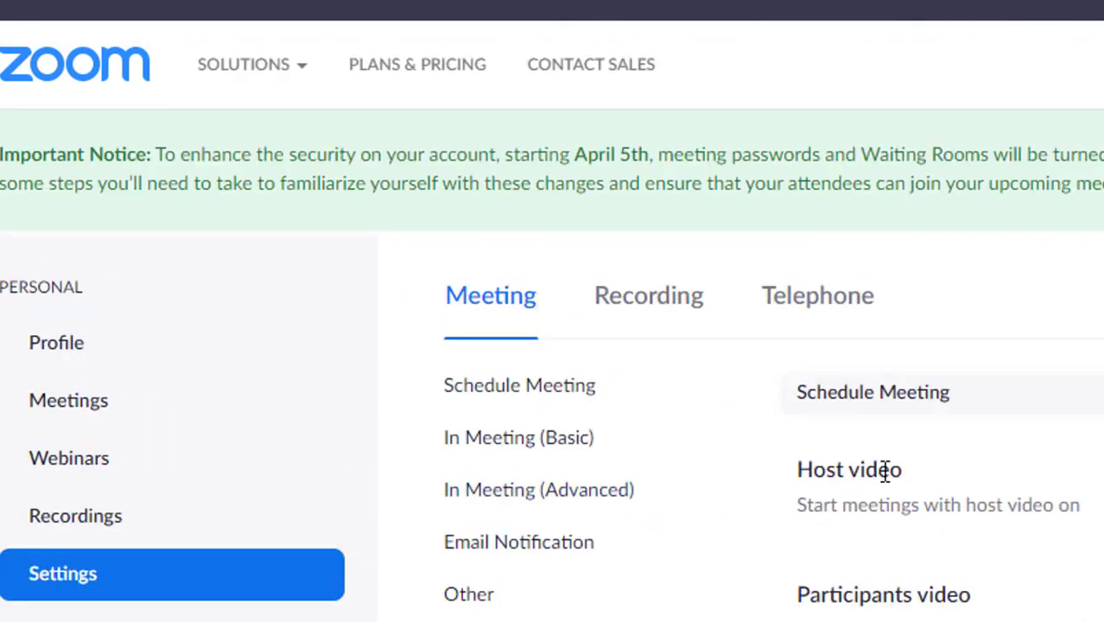
# Review the scheduling and basic in-meeting settings, including Personal Meeting ID, passwords, muting upon entry, chat, file transfer, screen sharing and remote control
pyautogui.scroll(-12, 898, 479)
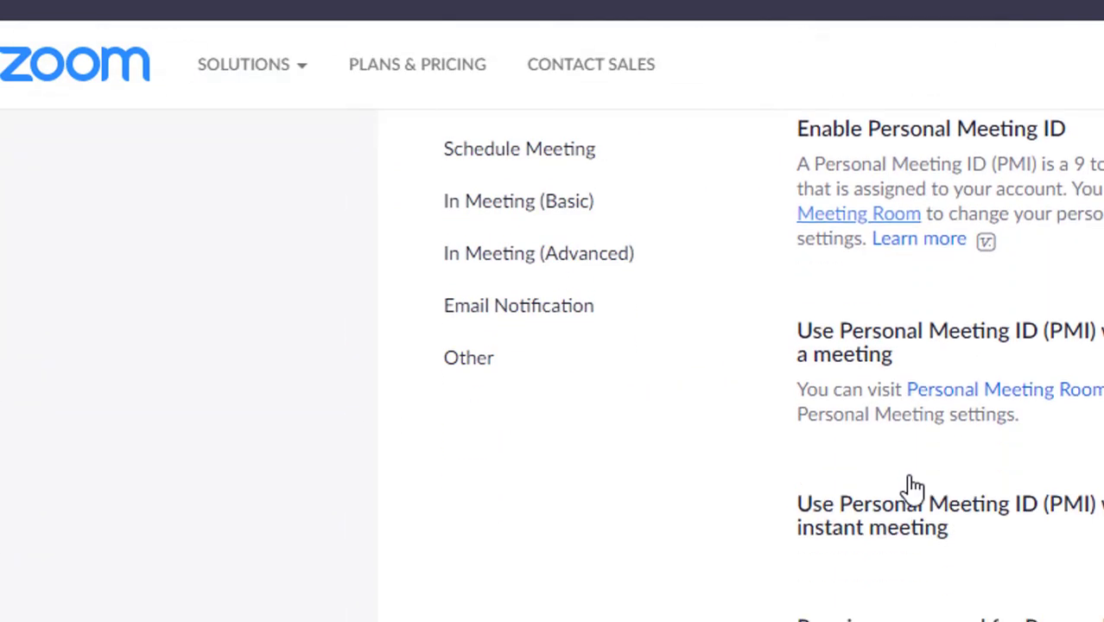
pyautogui.scroll(-10, 911, 486)
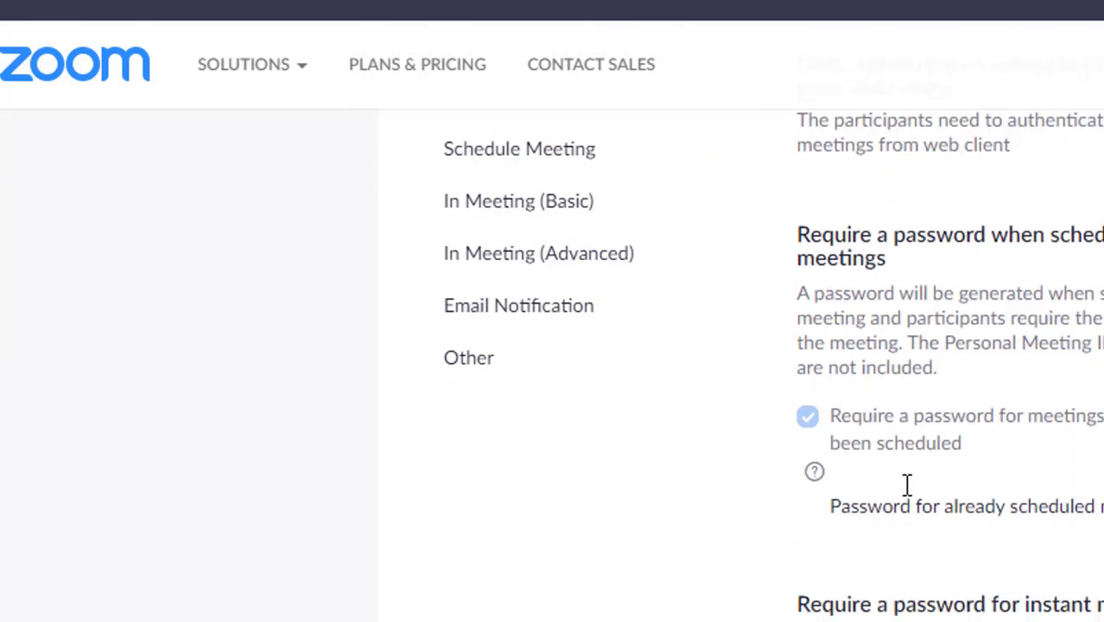
pyautogui.scroll(-6, 907, 484)
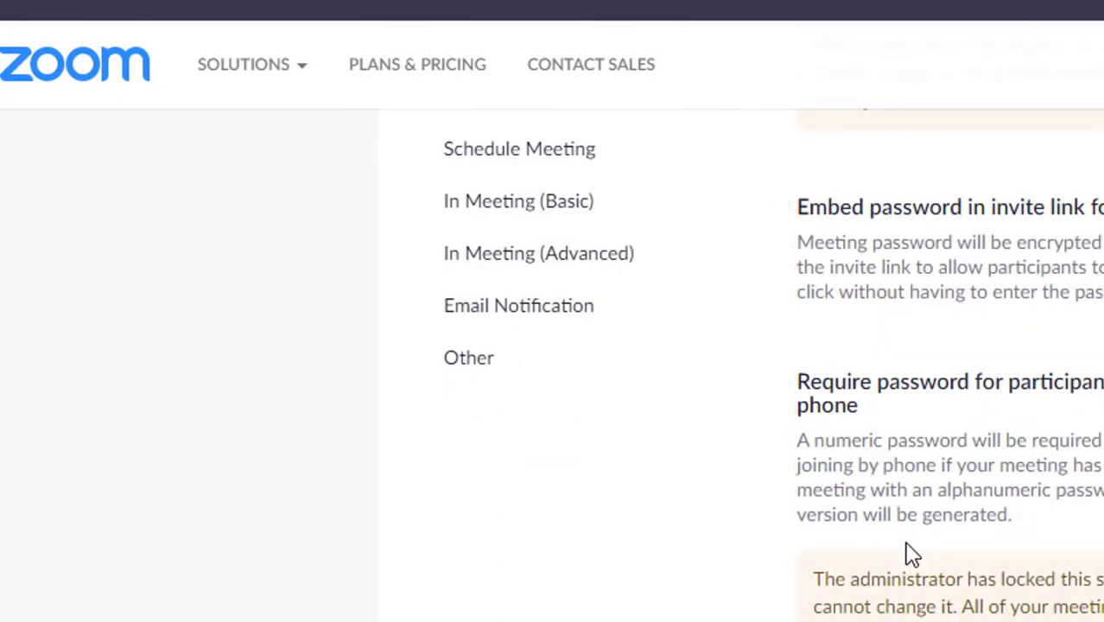
pyautogui.scroll(-6, 913, 554)
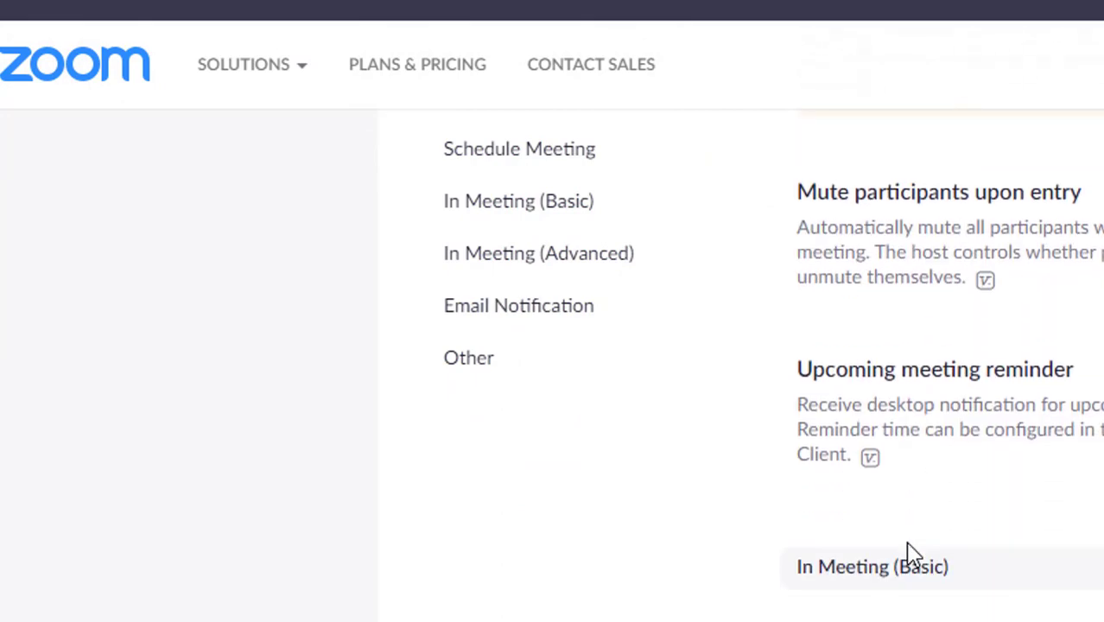
pyautogui.scroll(-3, 912, 554)
pyautogui.scroll(-3, 981, 568)
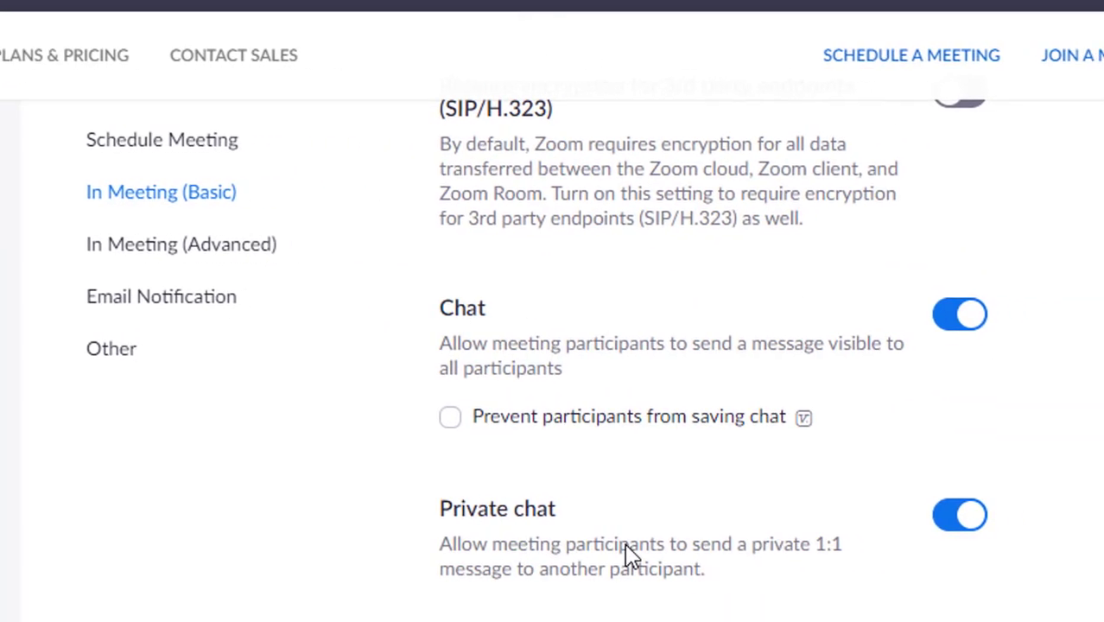
pyautogui.scroll(-5, 630, 555)
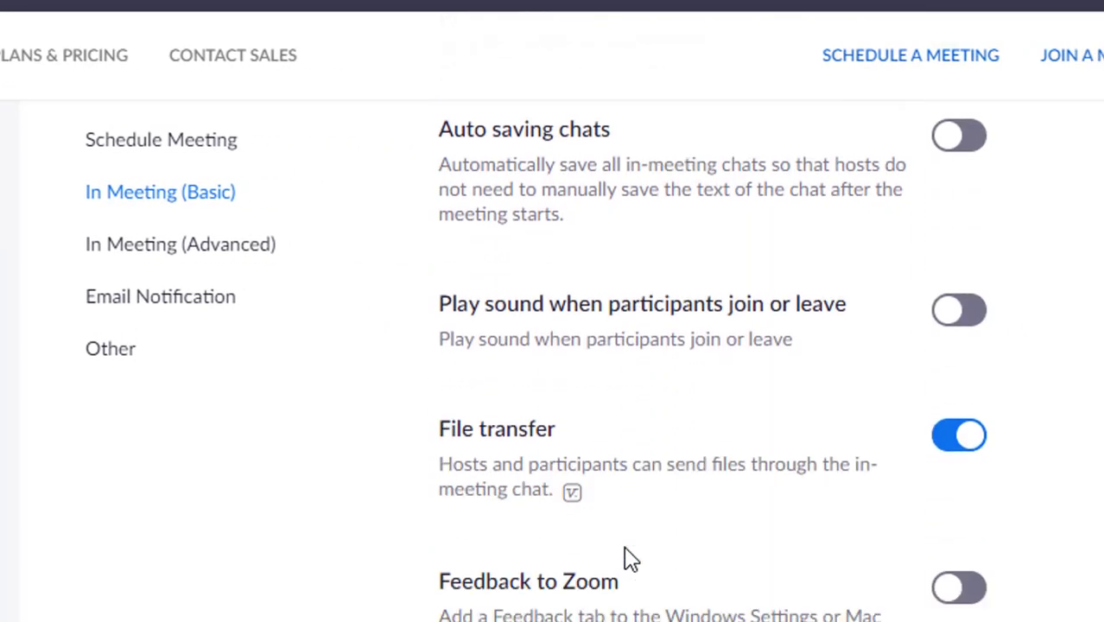
pyautogui.scroll(-15, 630, 557)
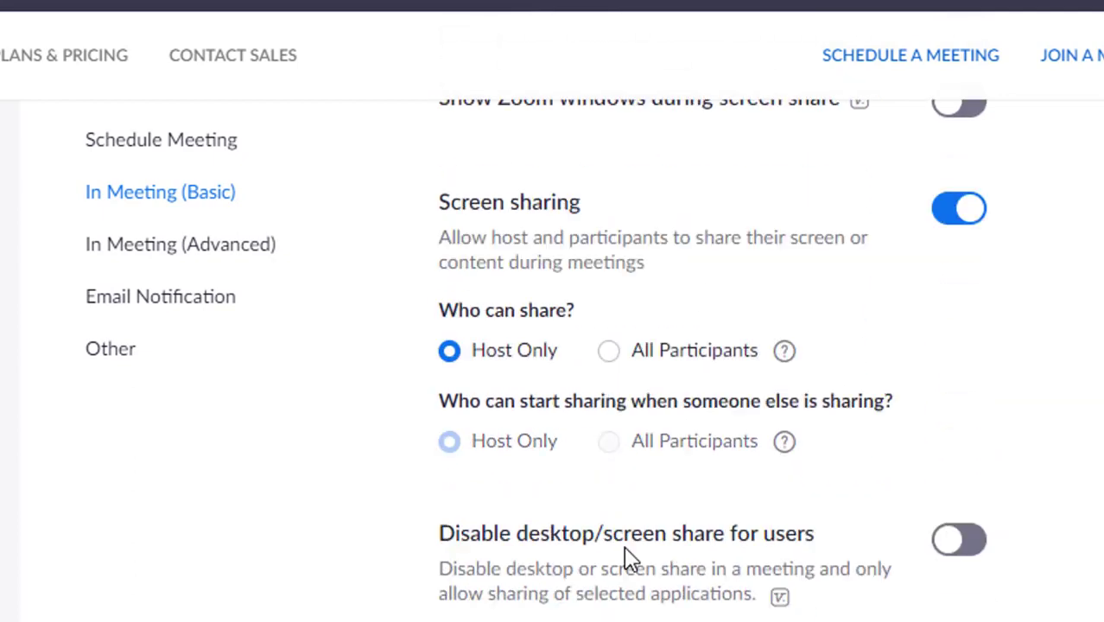
pyautogui.scroll(-15, 630, 557)
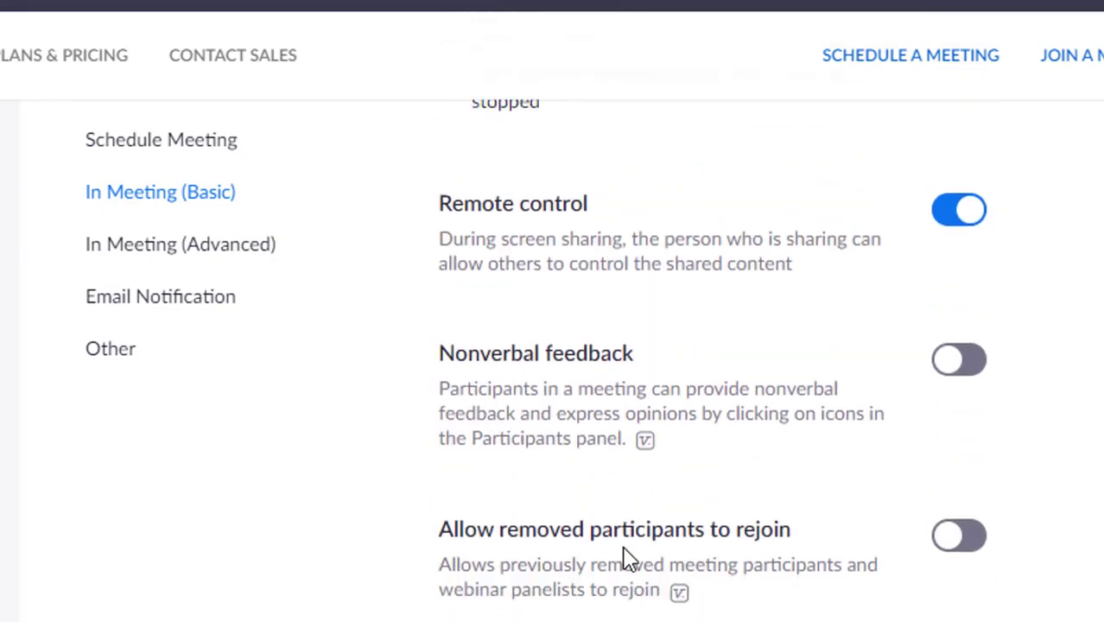
# Turn on the Breakout room option in the advanced in-meeting settings and look through the remaining options down to Waiting room
pyautogui.scroll(3, 627, 557)
pyautogui.scroll(-10, 624, 549)
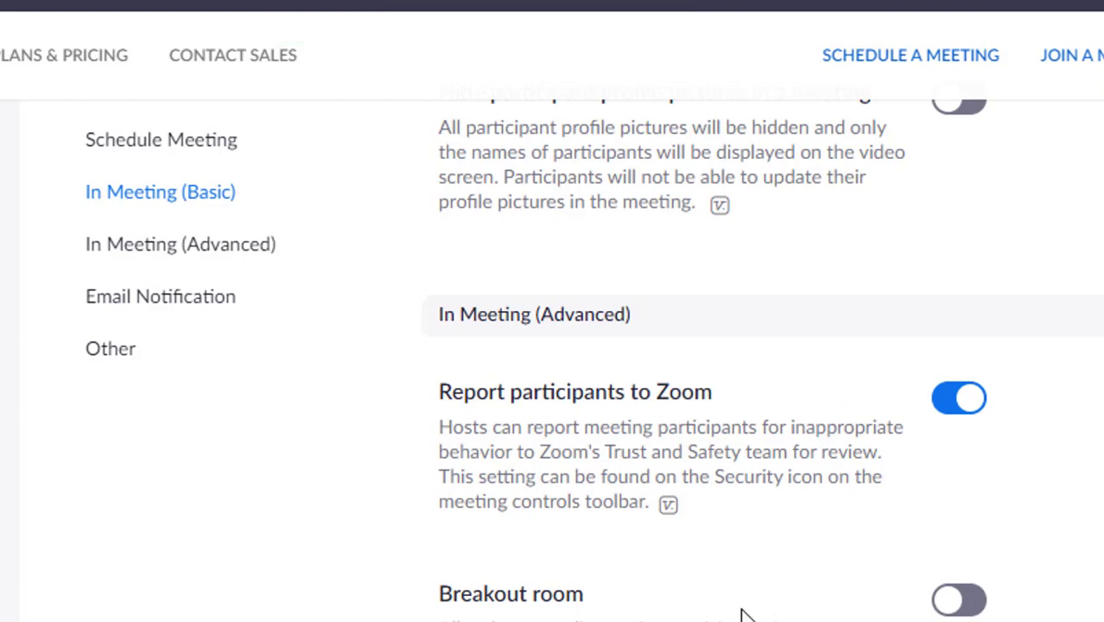
pyautogui.click(983, 603)
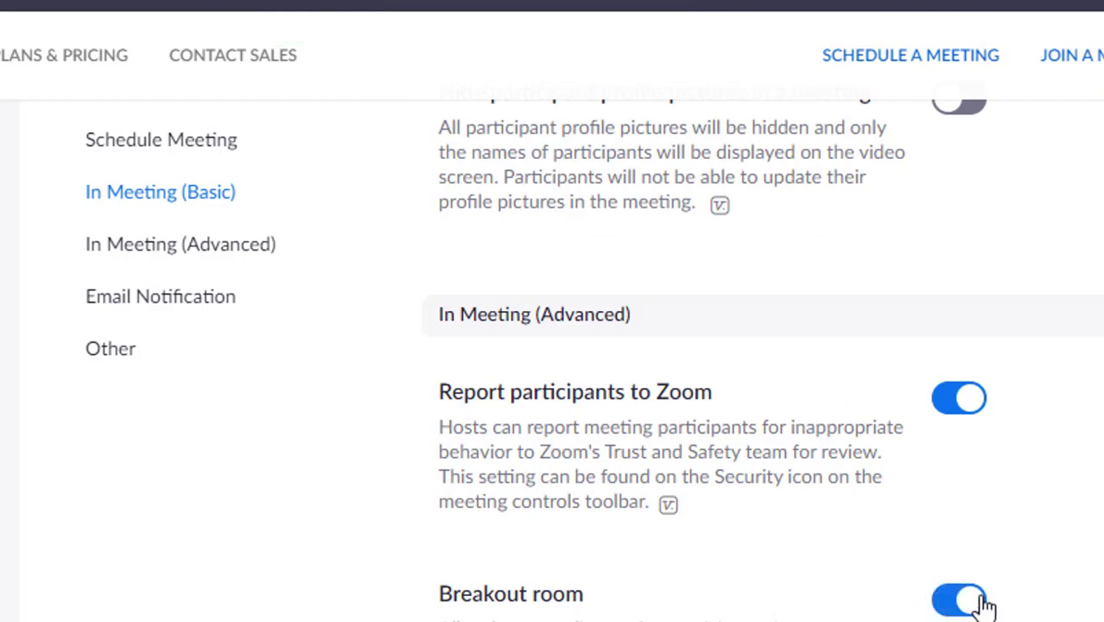
pyautogui.scroll(-2, 875, 510)
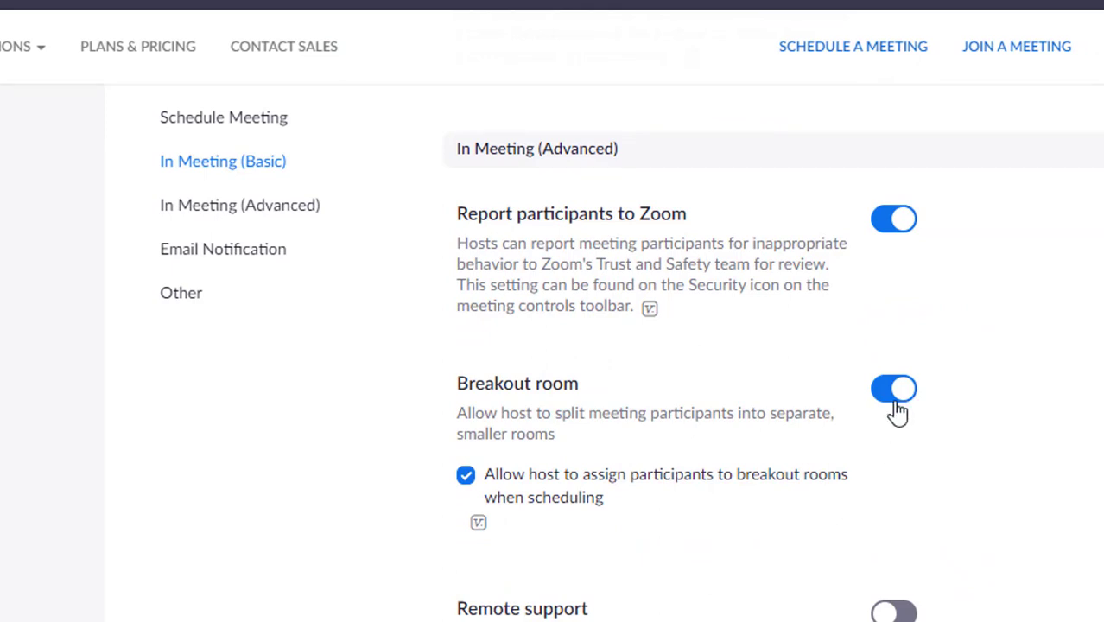
pyautogui.scroll(-3, 880, 523)
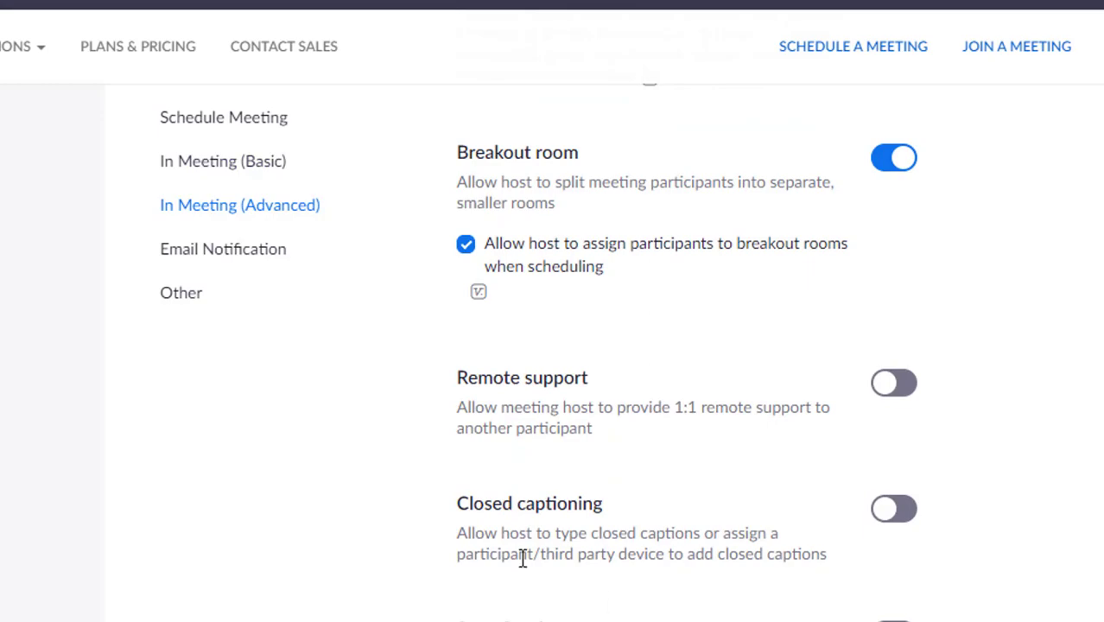
pyautogui.scroll(5, 523, 557)
pyautogui.scroll(-12, 662, 523)
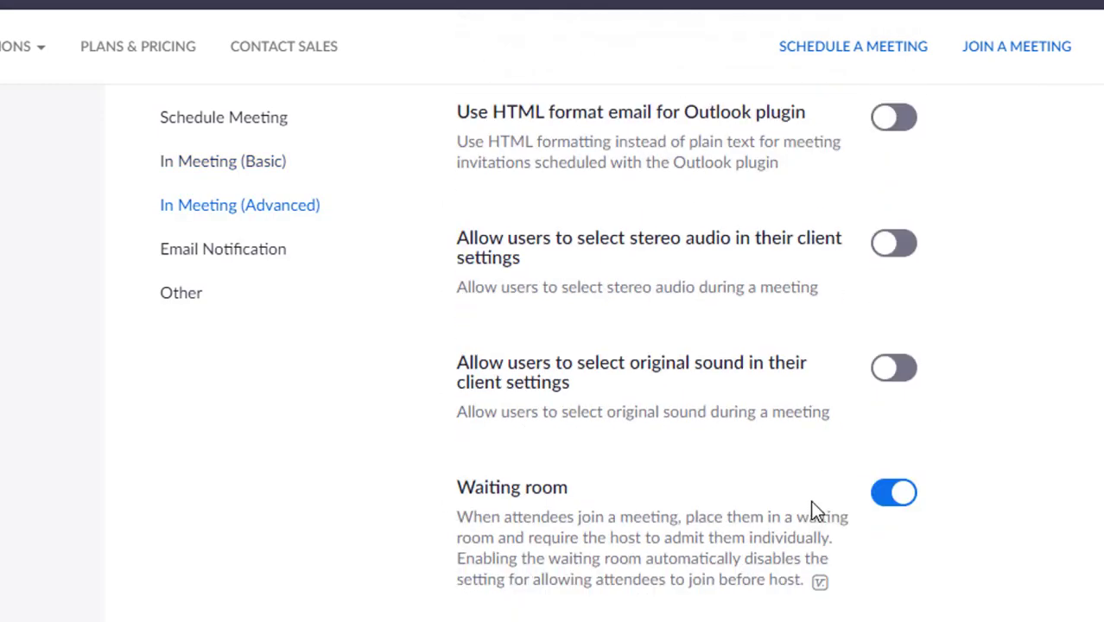
# Open the account's profile page and look over its Personal Meeting ID, sign-in e-mail and user type details
pyautogui.scroll(20, 671, 439)
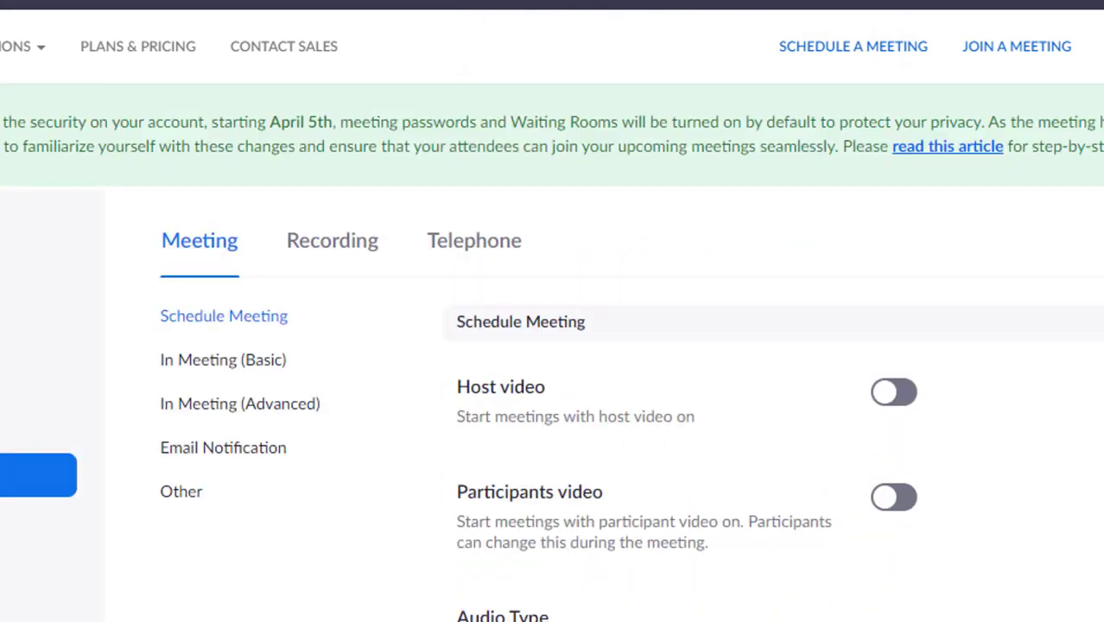
pyautogui.scroll(-2, 57, 513)
pyautogui.click(19, 397)
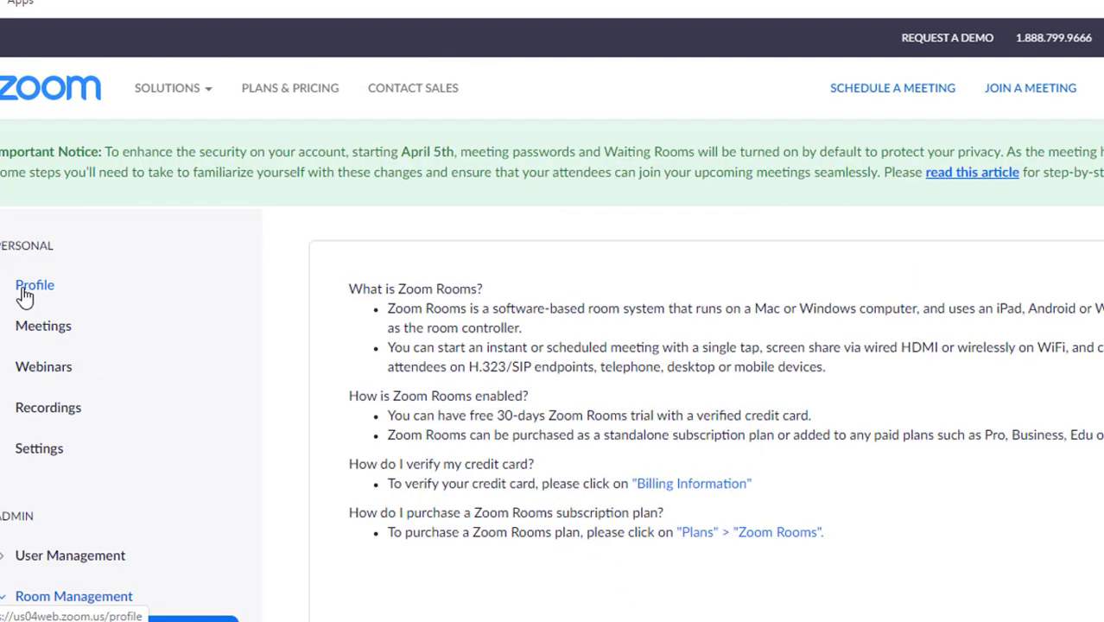
pyautogui.click(26, 290)
pyautogui.scroll(-3, 488, 439)
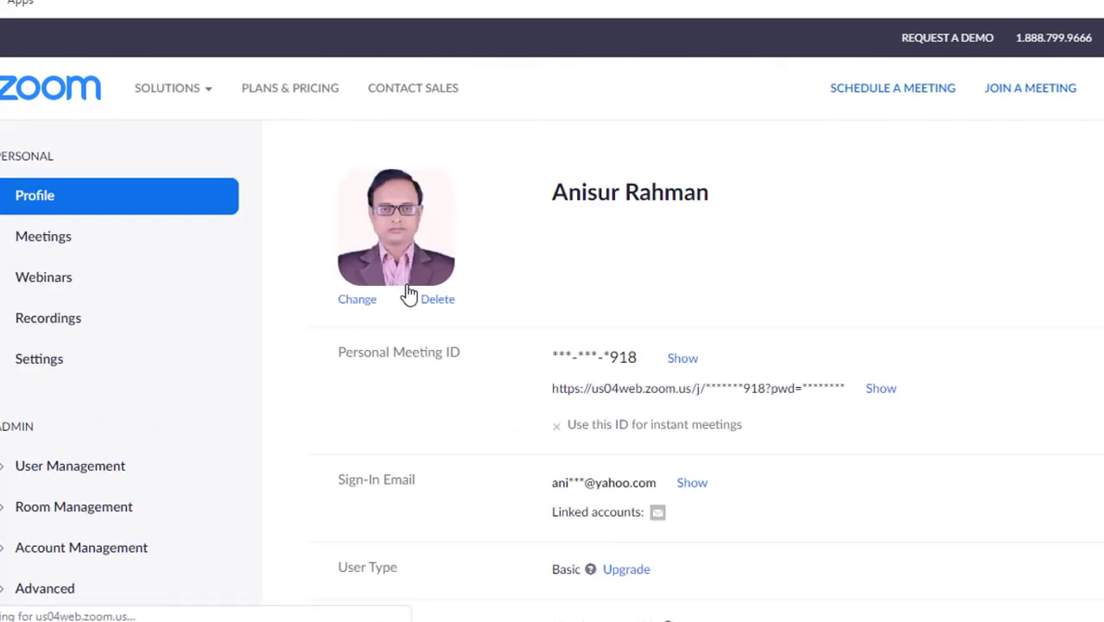
pyautogui.scroll(-10, 619, 308)
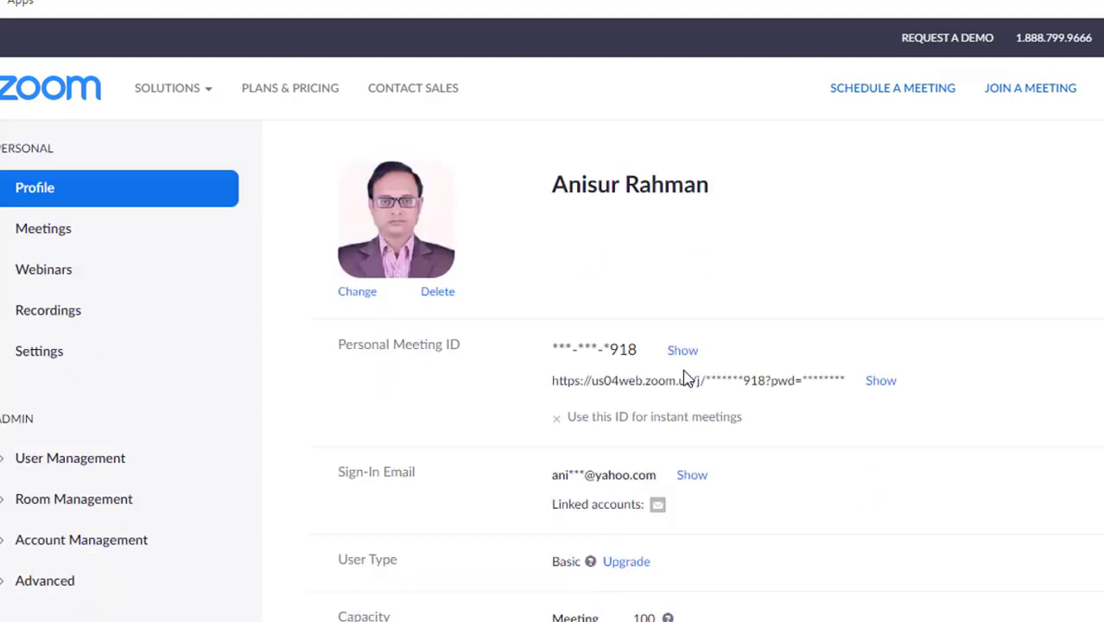
pyautogui.scroll(10, 491, 406)
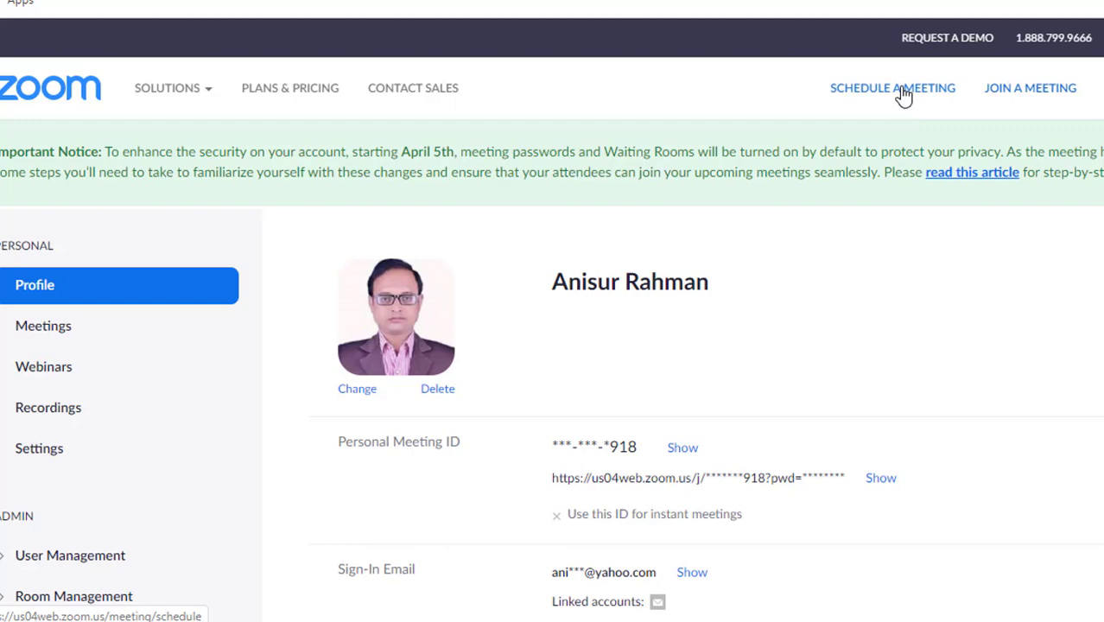
# Open the form for scheduling a new meeting and look over its topic, description, date and duration fields
pyautogui.click(903, 95)
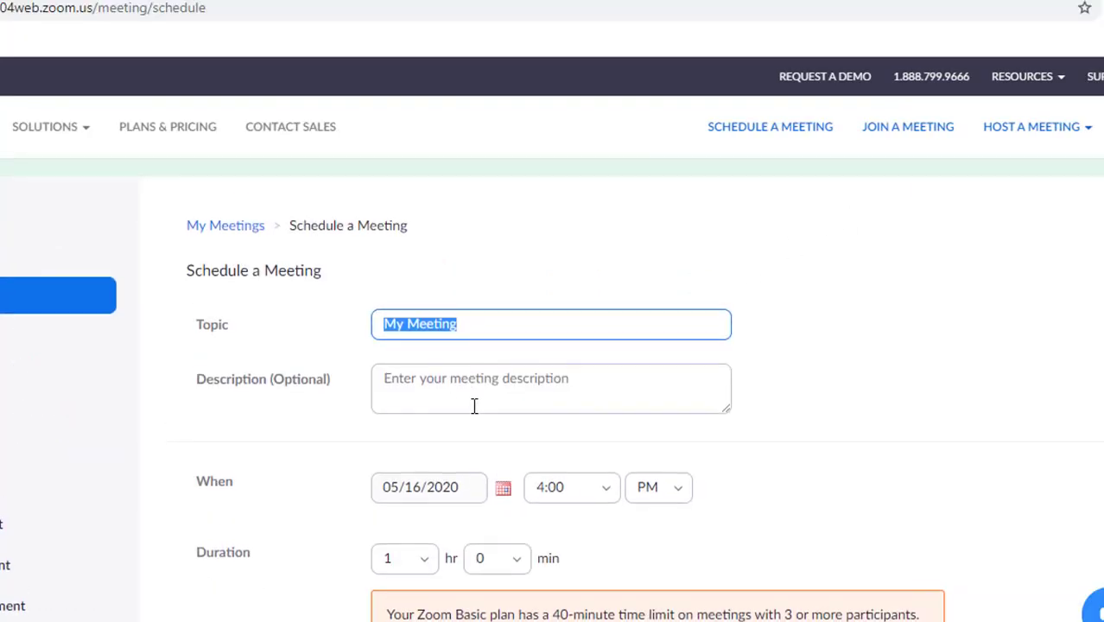
pyautogui.scroll(-4, 678, 335)
pyautogui.scroll(4, 762, 360)
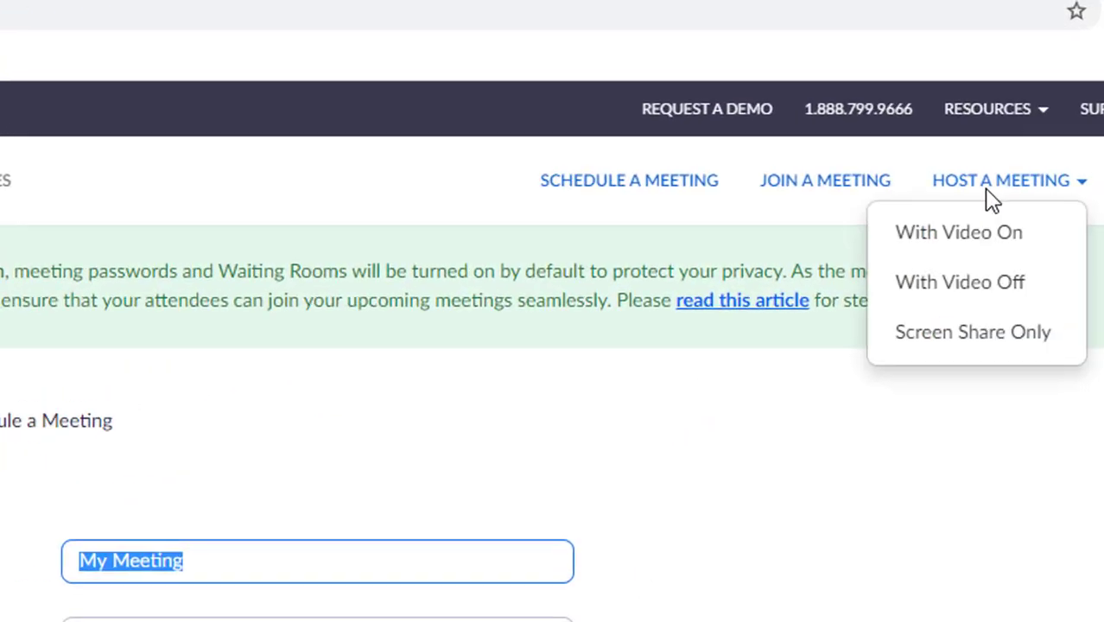
# Host a meeting with video on in the Zoom Meetings app, joining with computer audio, and minimize the Zoom Cloud Meetings window
pyautogui.moveTo(1021, 140)
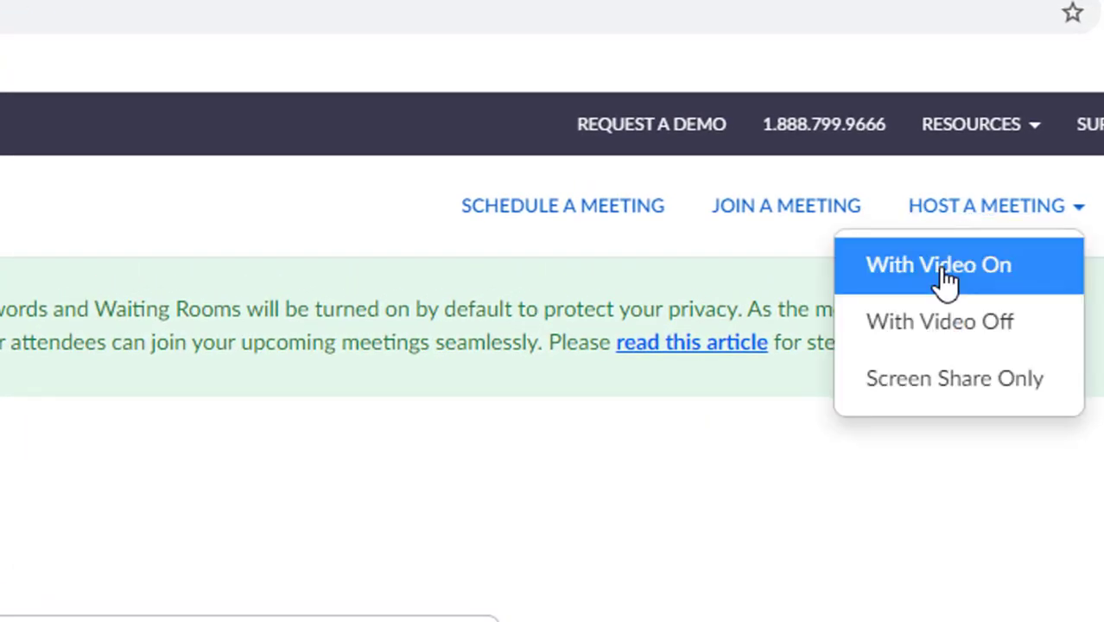
pyautogui.click(947, 268)
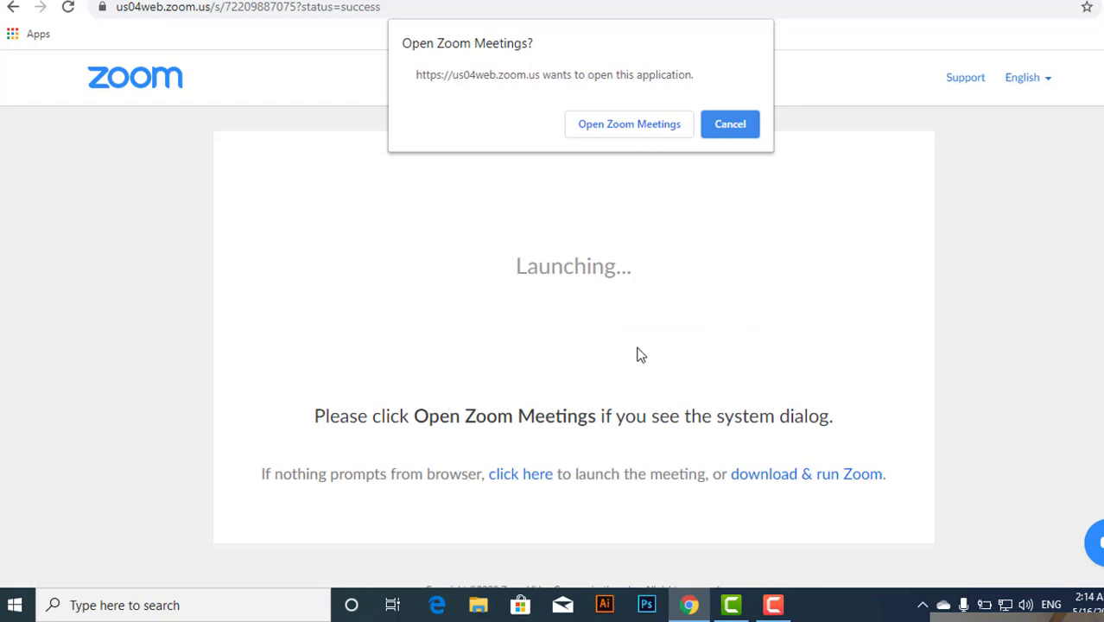
pyautogui.click(632, 126)
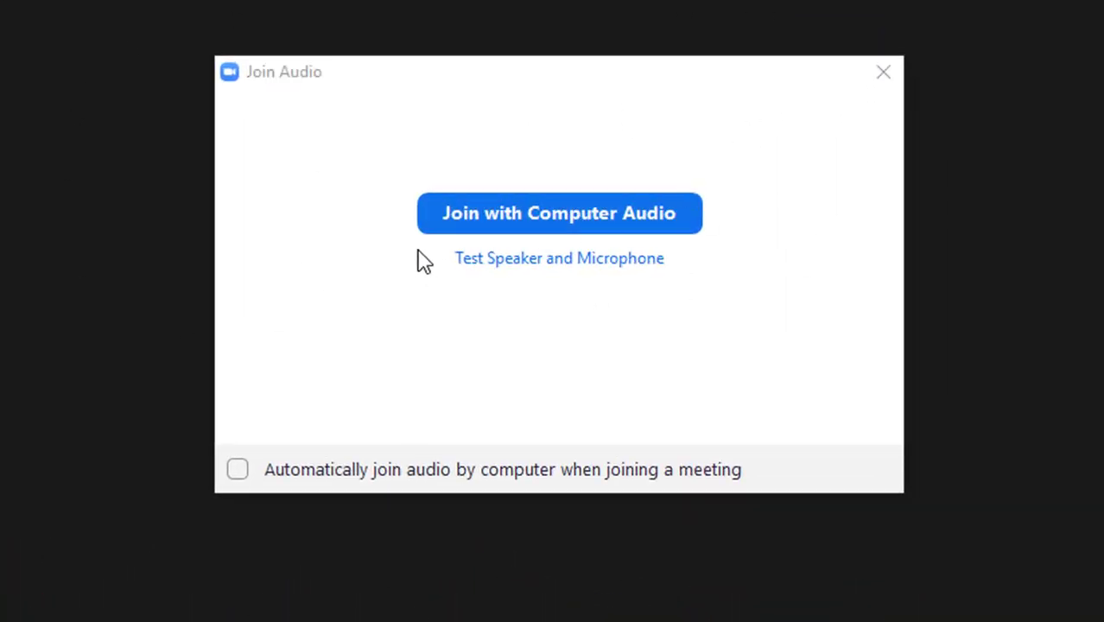
pyautogui.click(531, 220)
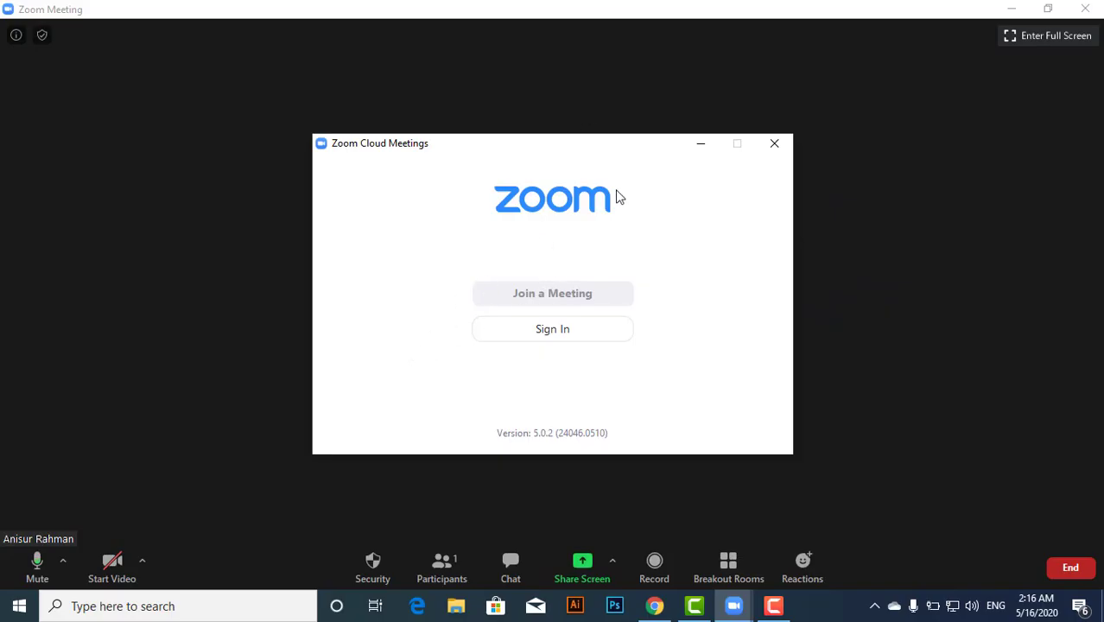
pyautogui.click(700, 145)
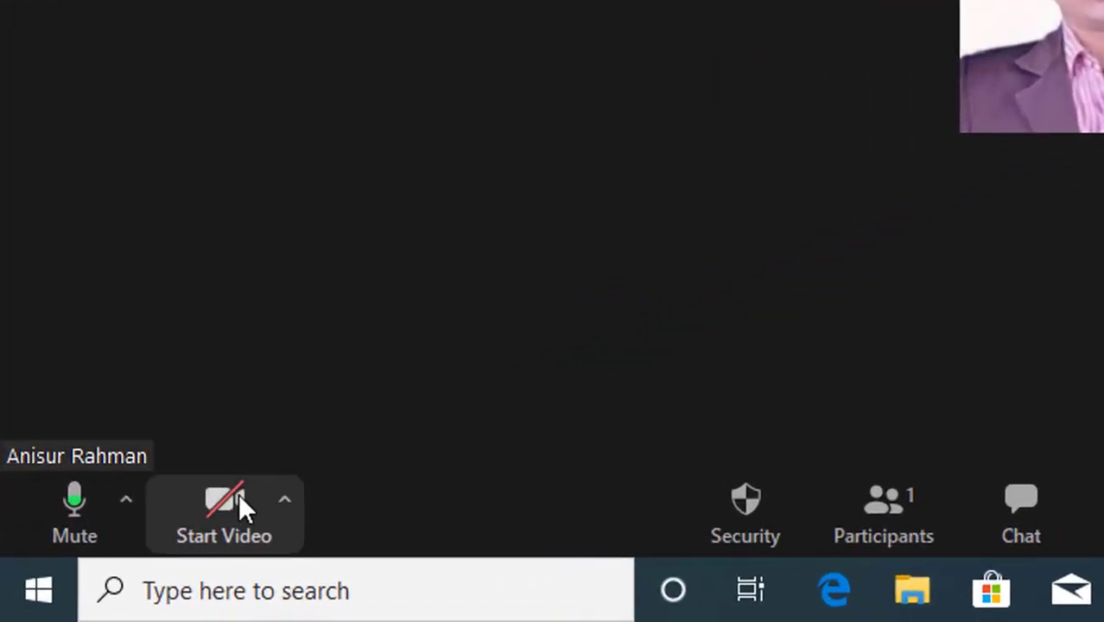
# Start the camera video in the meeting and stop it again, twice in a row
pyautogui.click(232, 499)
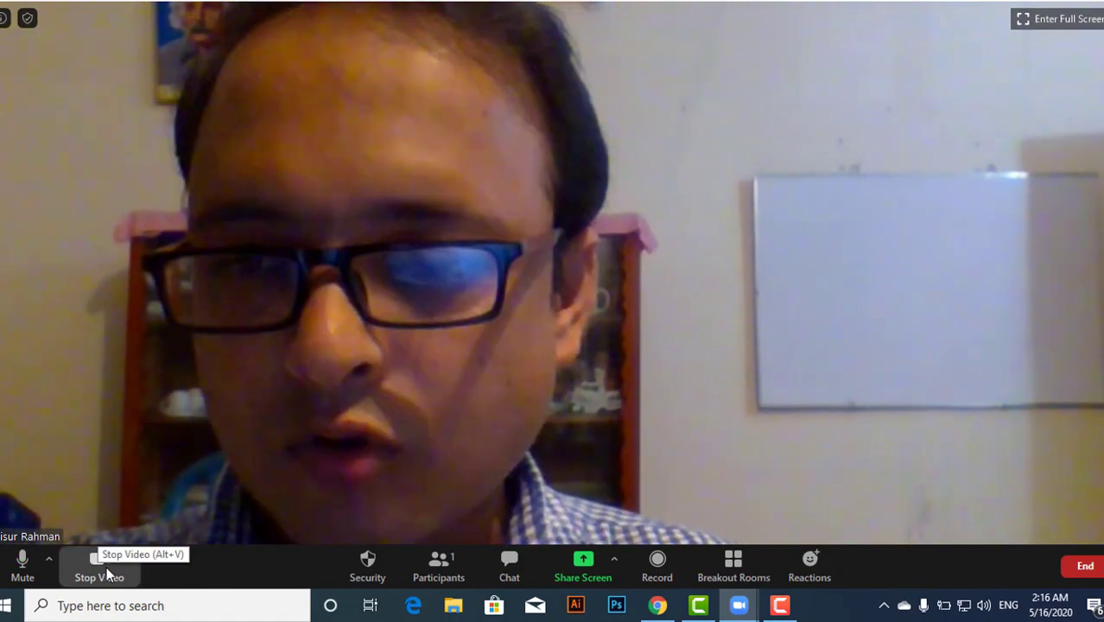
pyautogui.click(106, 565)
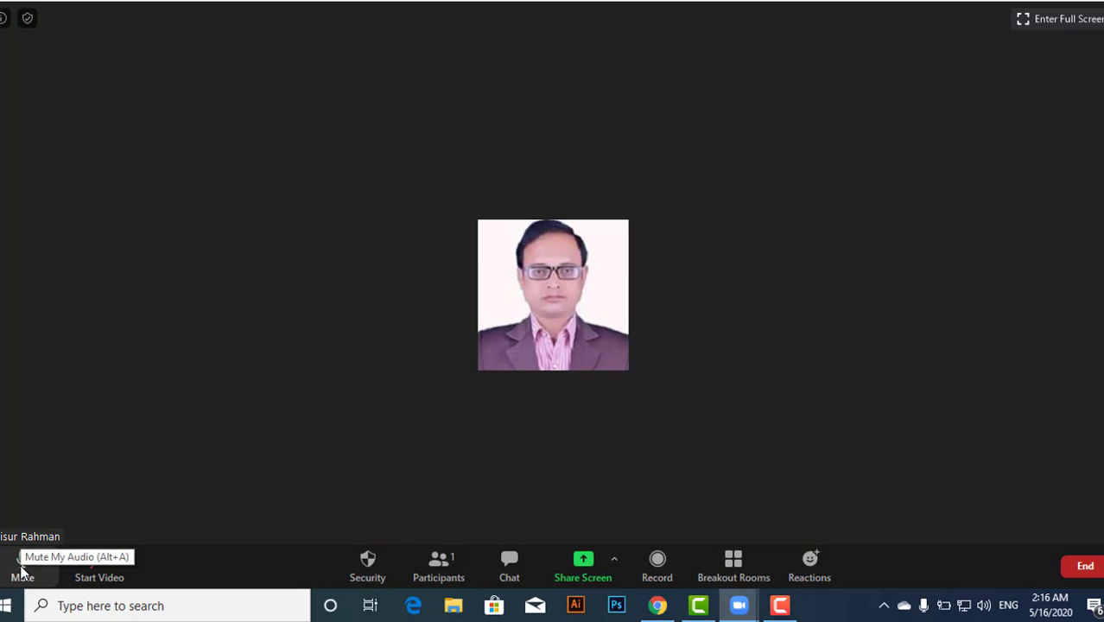
pyautogui.click(102, 566)
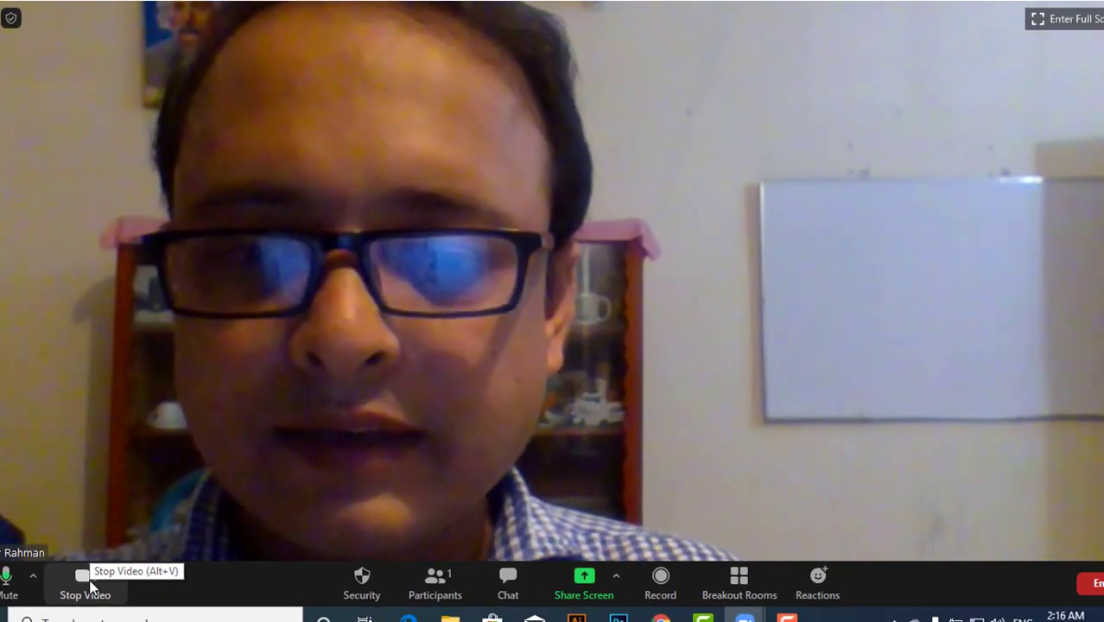
pyautogui.click(92, 586)
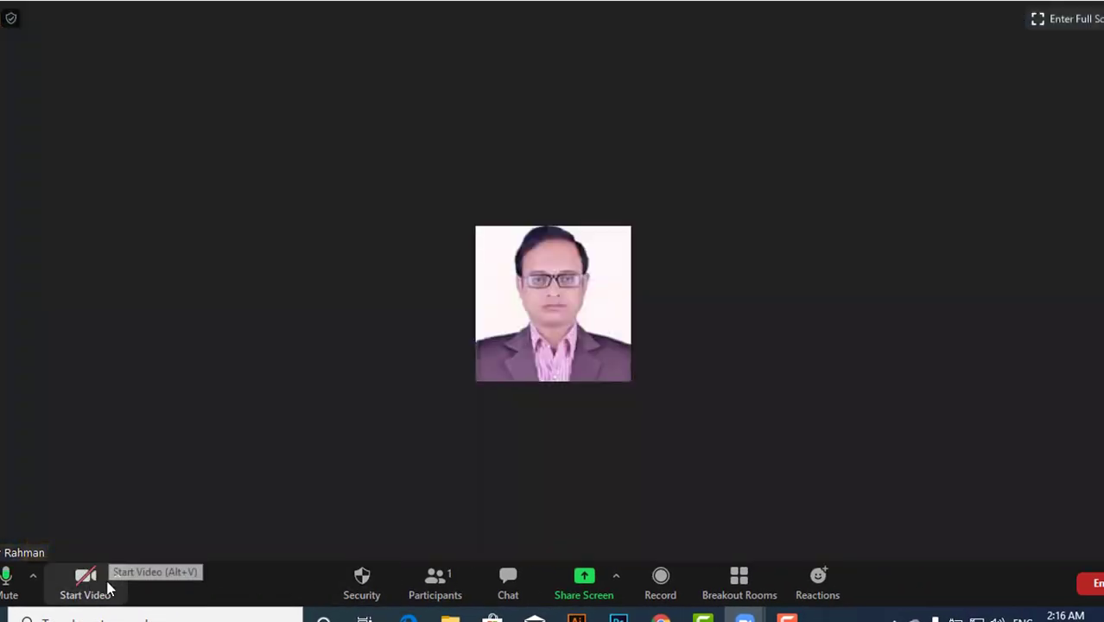
# Copy the meeting's invite link from the participants' invitation dialog and close the dialog
pyautogui.click(424, 585)
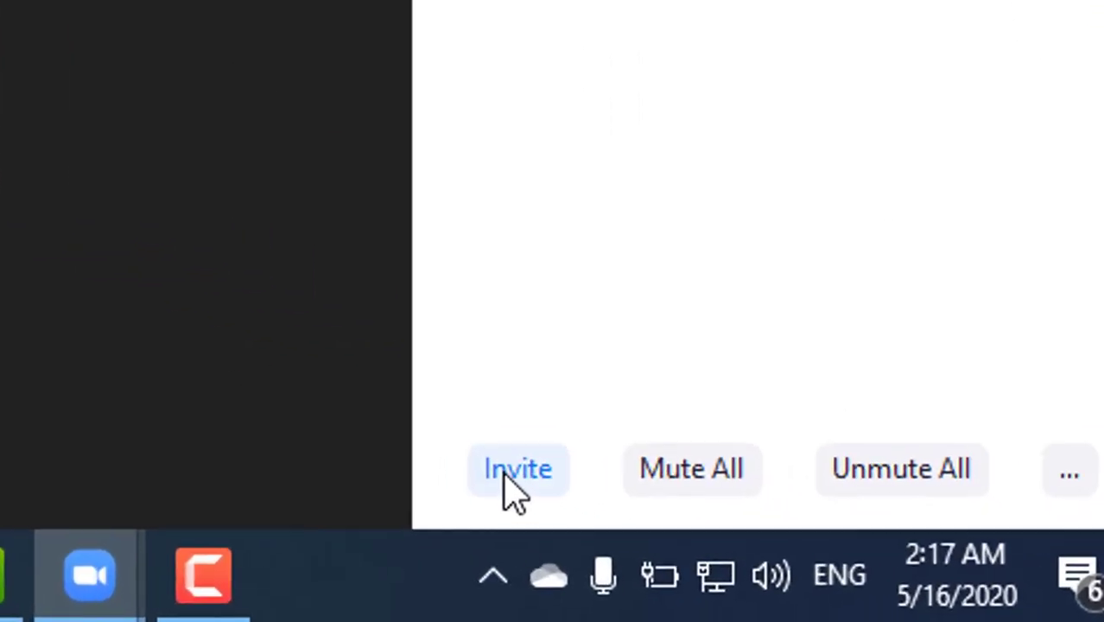
pyautogui.click(526, 493)
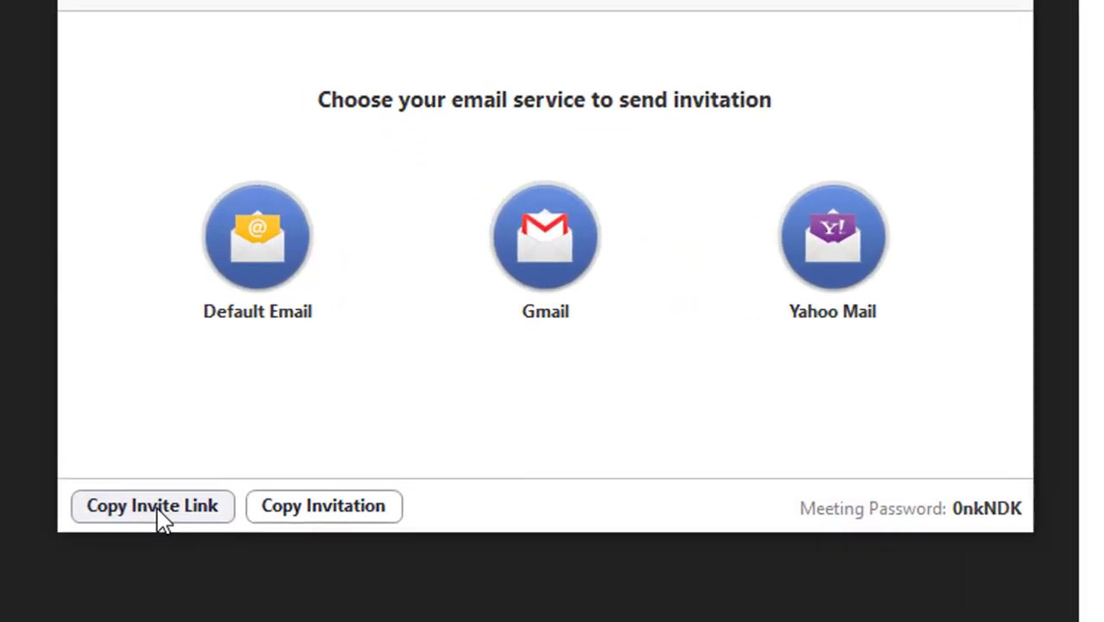
pyautogui.click(159, 512)
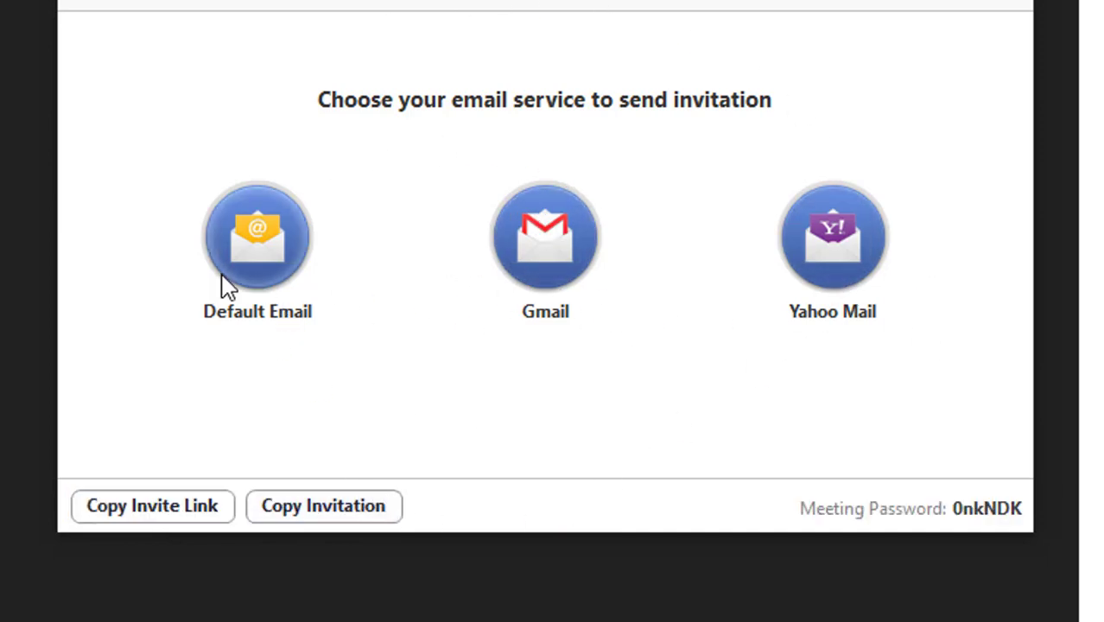
pyautogui.click(1036, 89)
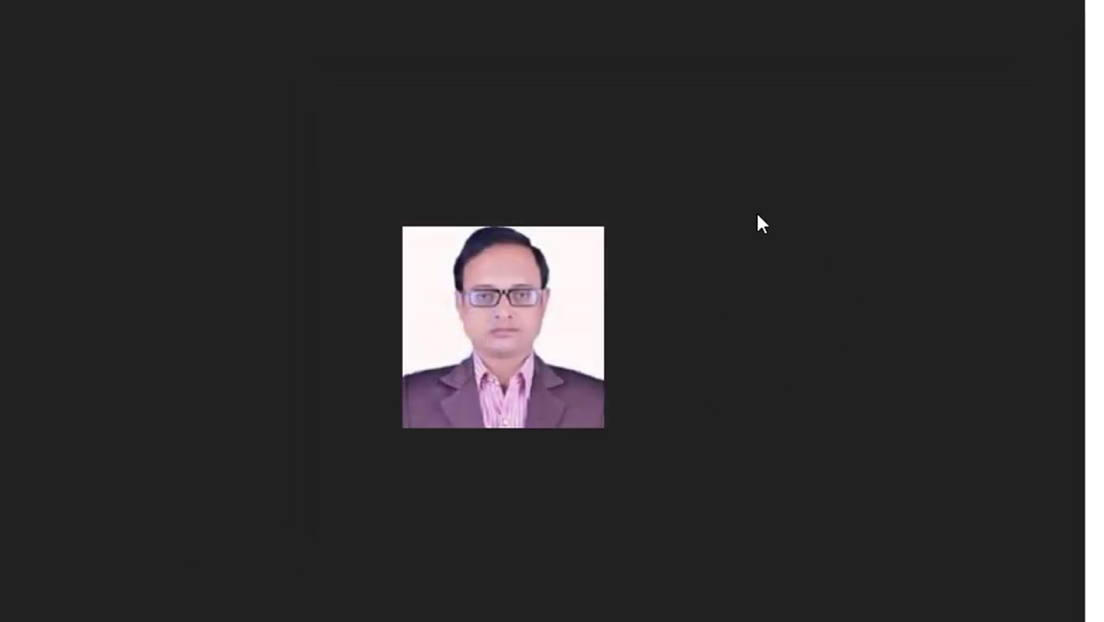